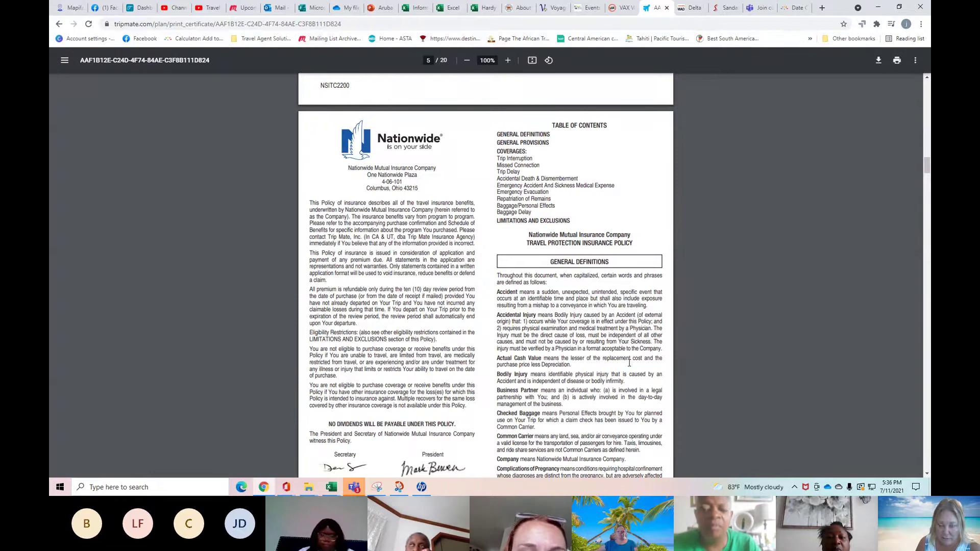
Scroll the Nationwide policy to page 7's General Provisions, then open a new blank tab.
{"action": "scroll", "coordinate": [629, 364], "scroll_direction": "down", "scroll_amount": 10}
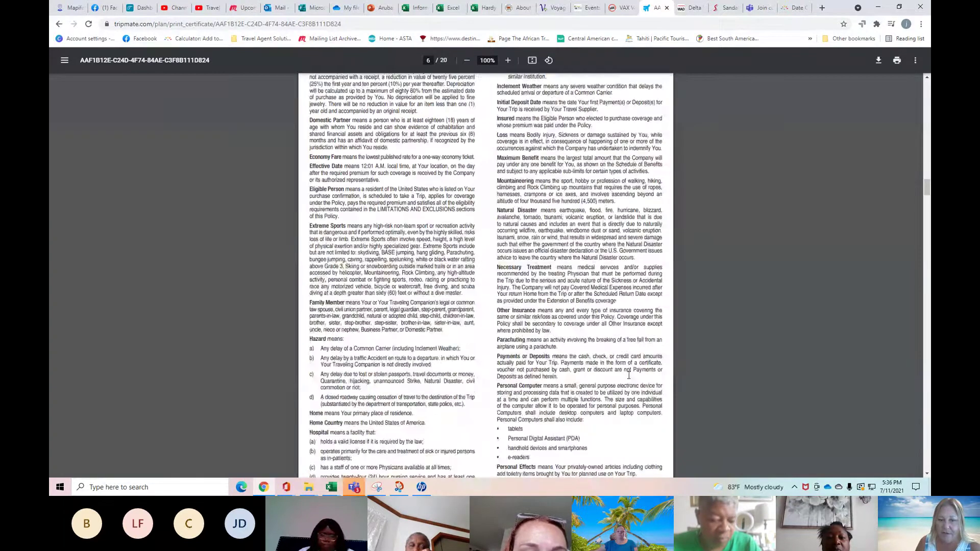
{"action": "scroll", "coordinate": [629, 375], "scroll_direction": "down", "scroll_amount": 15}
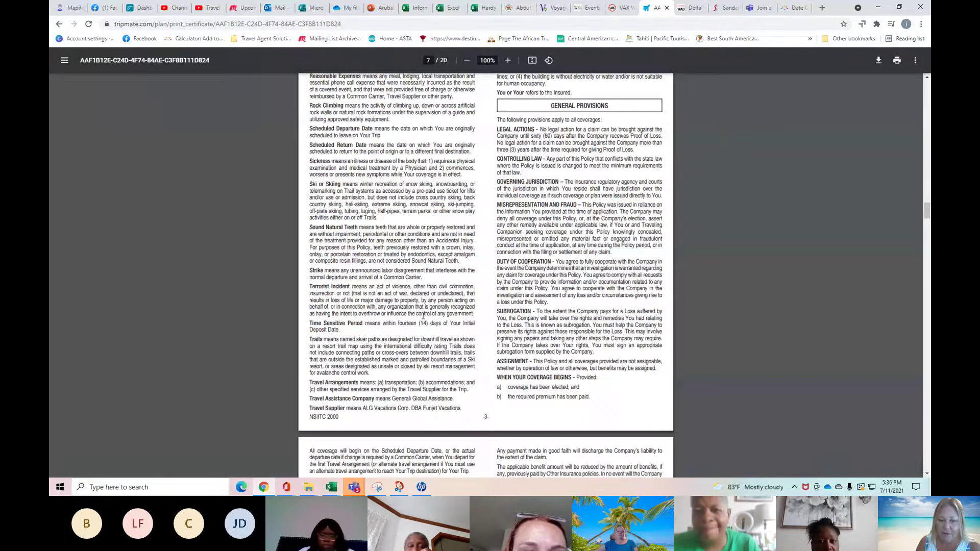
{"action": "left_click", "coordinate": [821, 8]}
Load travel.chubb.com in the new tab to reach the Chubb welcome page.
{"action": "left_click", "coordinate": [229, 27]}
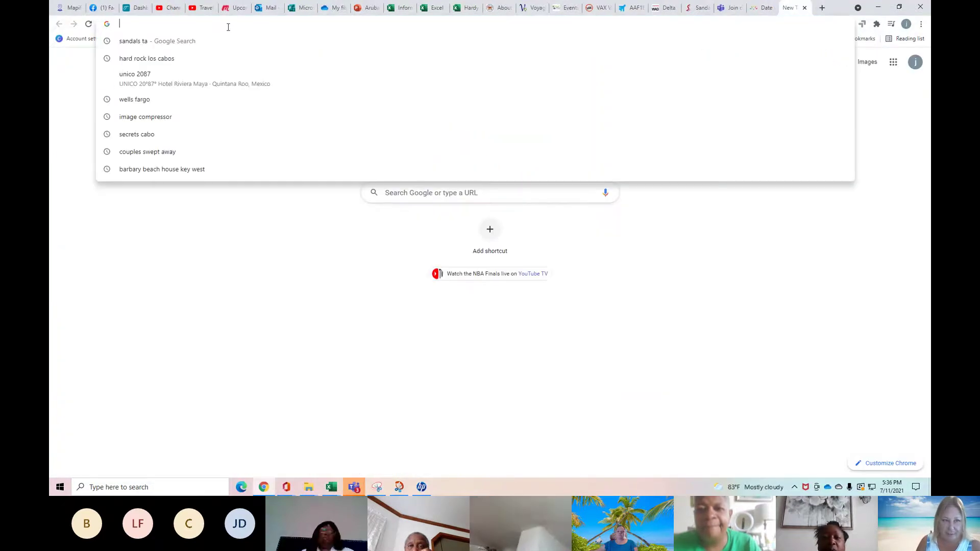
{"action": "type", "text": "travel.chubb.com"}
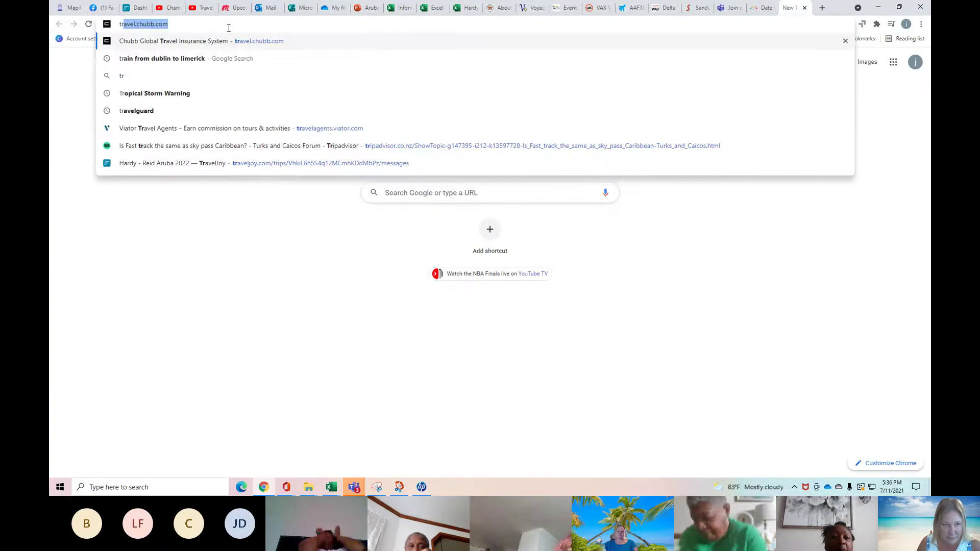
{"action": "key", "text": "Return"}
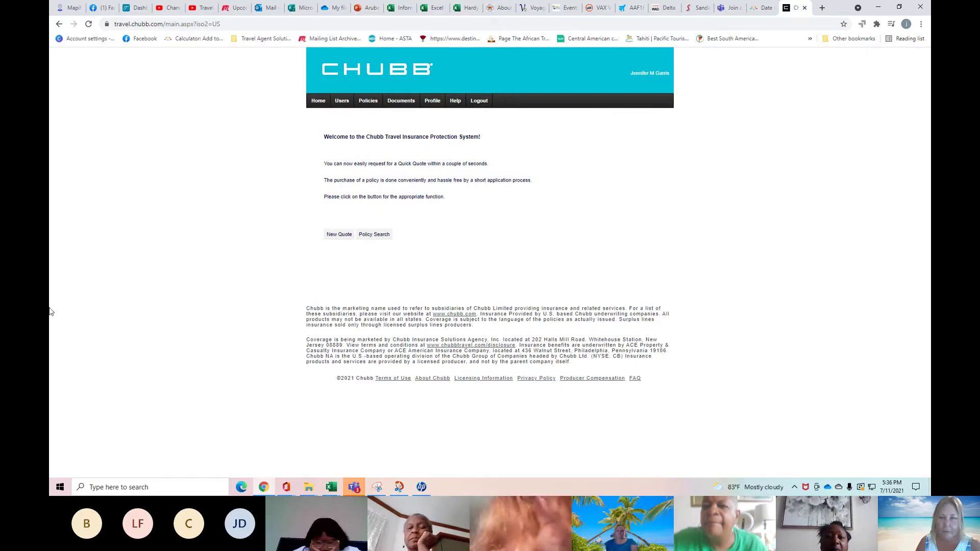
Begin a New Quote with US resident Yes, trip type Single Trip and state Virginia.
{"action": "left_click", "coordinate": [339, 235]}
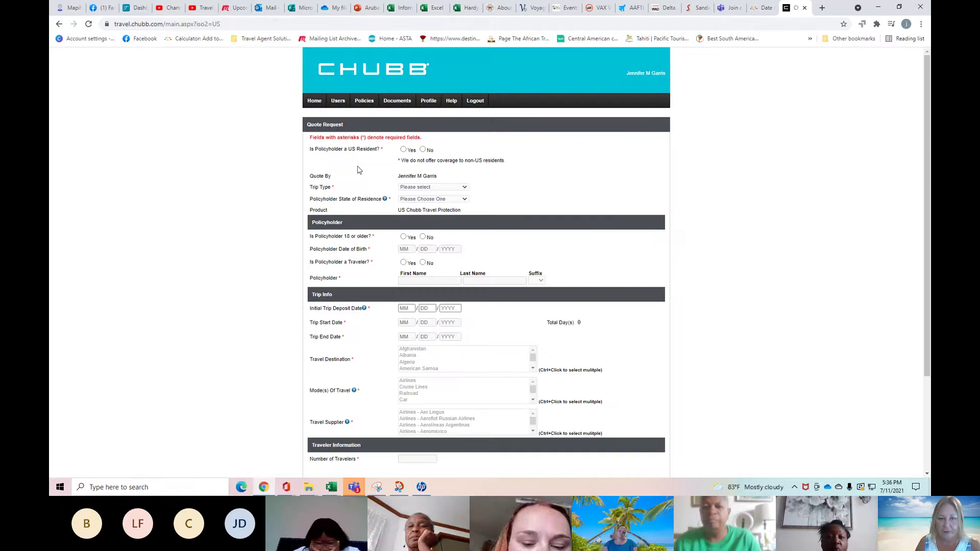
{"action": "left_click", "coordinate": [403, 150]}
{"action": "left_click", "coordinate": [443, 187]}
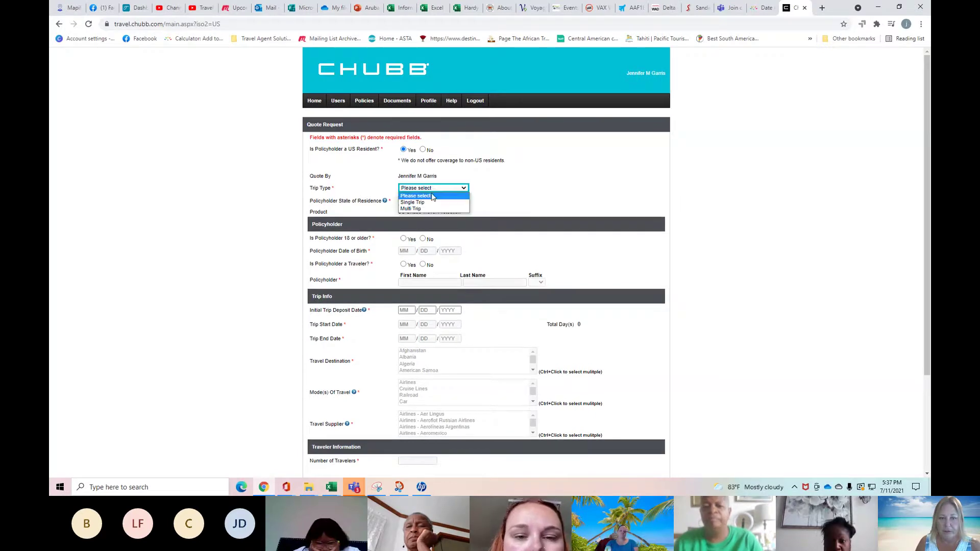
{"action": "left_click", "coordinate": [429, 203]}
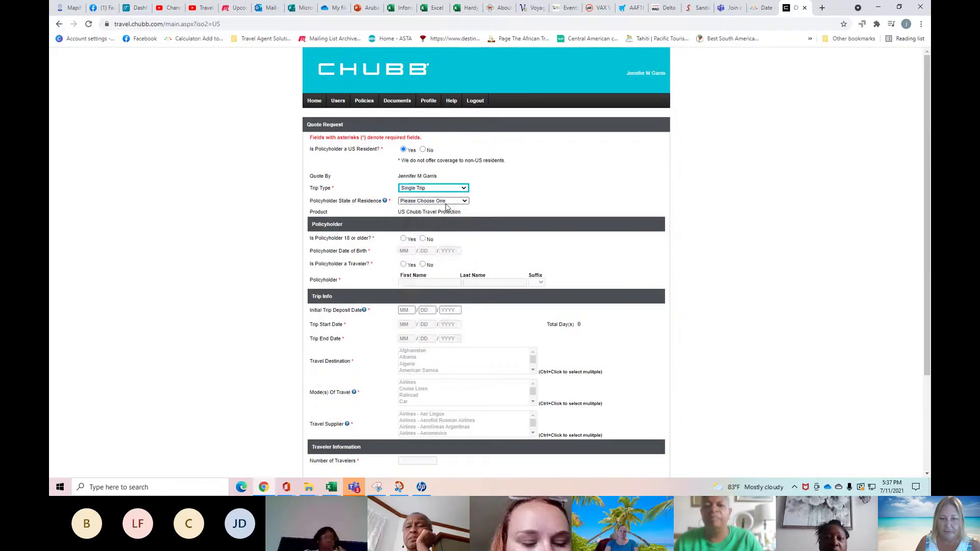
{"action": "left_click", "coordinate": [442, 201]}
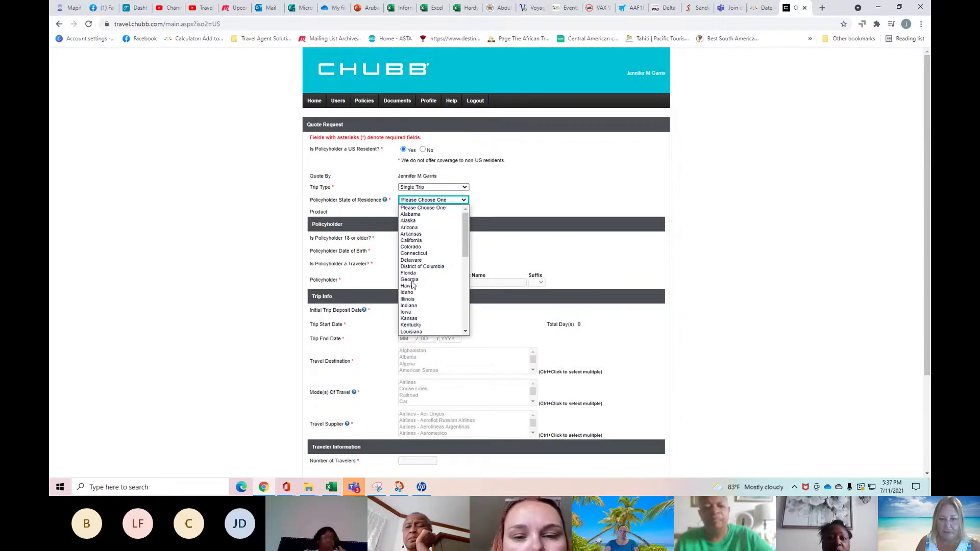
{"action": "scroll", "coordinate": [415, 306], "scroll_direction": "down", "scroll_amount": 5}
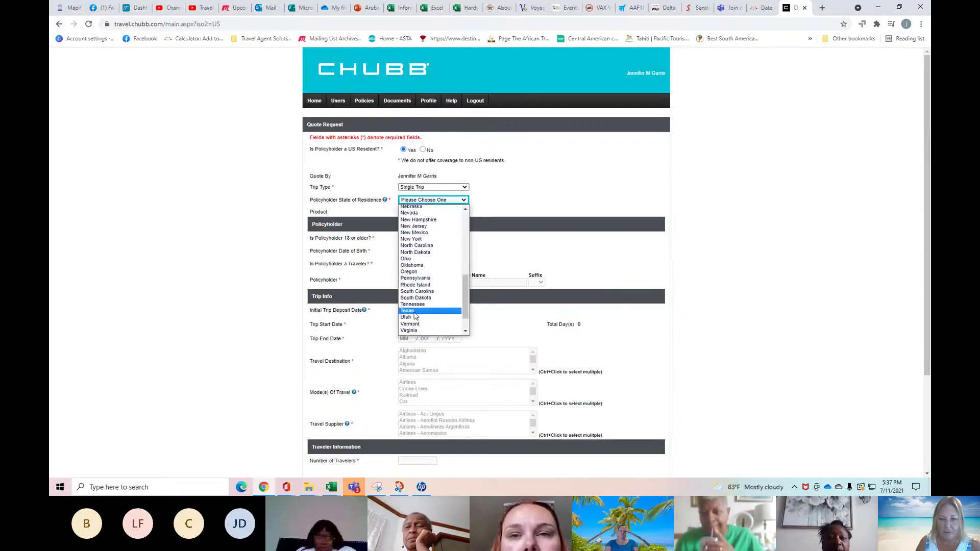
{"action": "left_click", "coordinate": [416, 332]}
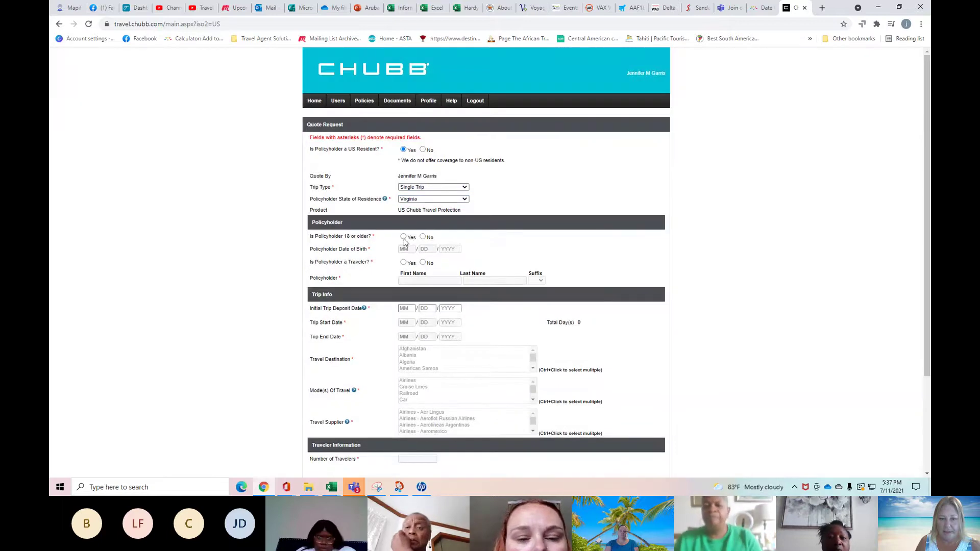
Mark the policyholder 18 or older with birth date 10/12/1965, correcting the mistyped month.
{"action": "left_click", "coordinate": [404, 238]}
{"action": "left_click", "coordinate": [414, 250]}
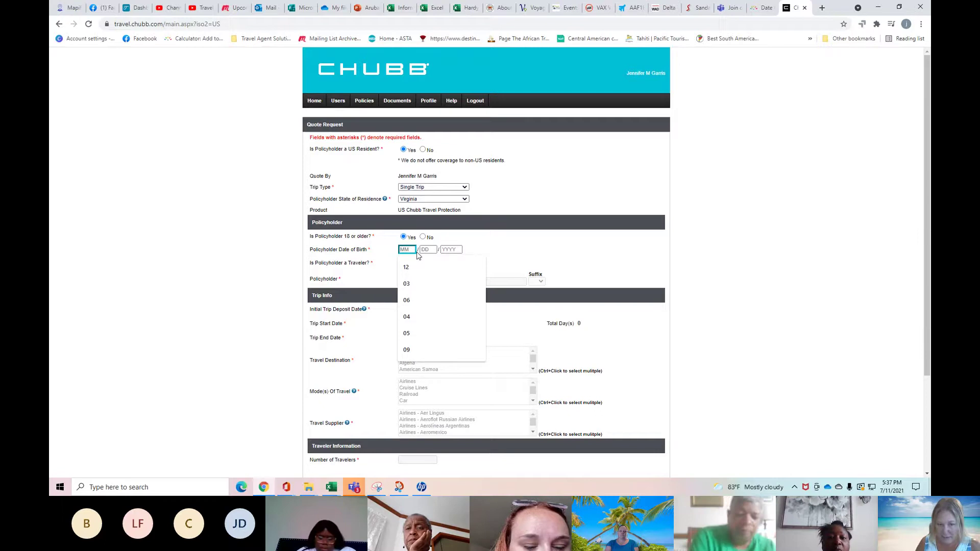
{"action": "type", "text": "00"}
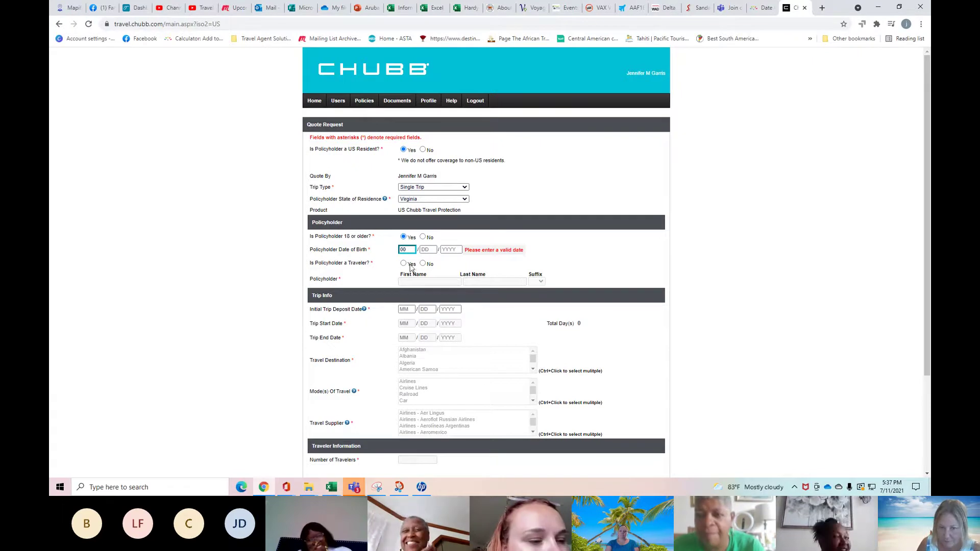
{"action": "left_click_drag", "start_coordinate": [408, 250], "coordinate": [261, 255]}
{"action": "type", "text": "10"}
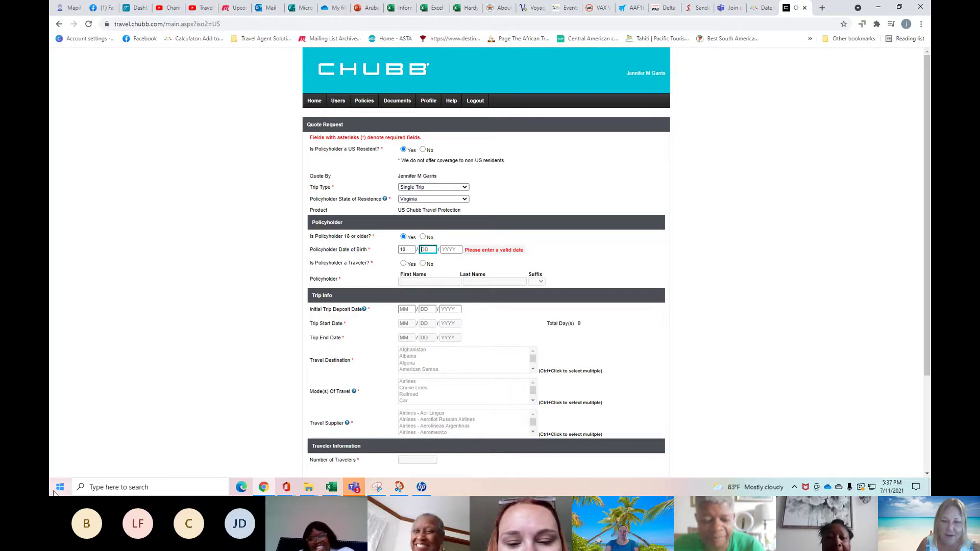
{"action": "left_click", "coordinate": [370, 253]}
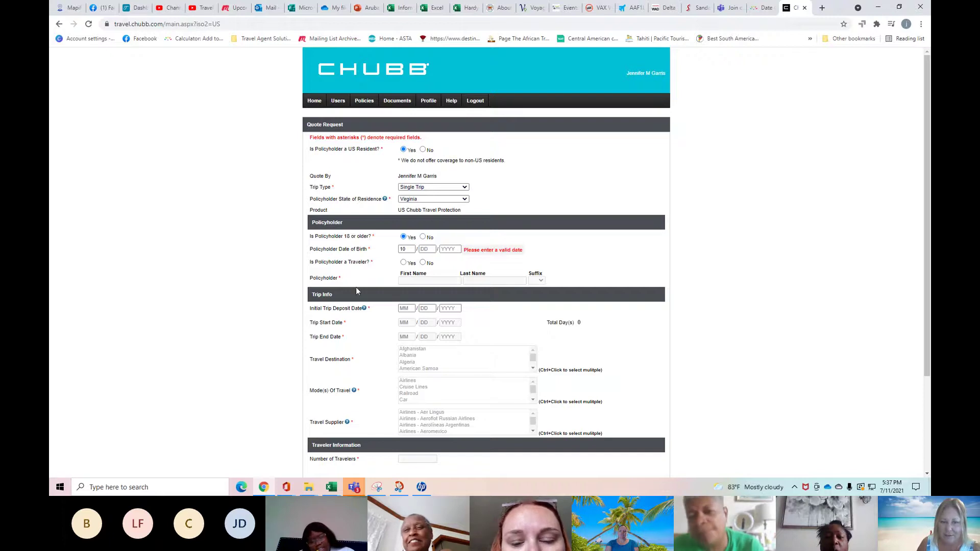
{"action": "left_click", "coordinate": [426, 249]}
{"action": "type", "text": "12"}
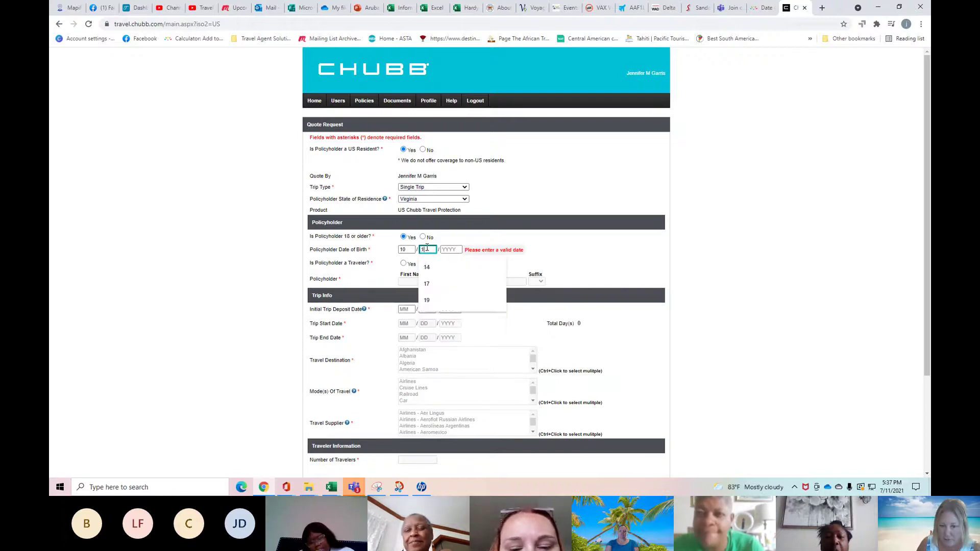
{"action": "left_click", "coordinate": [655, 286]}
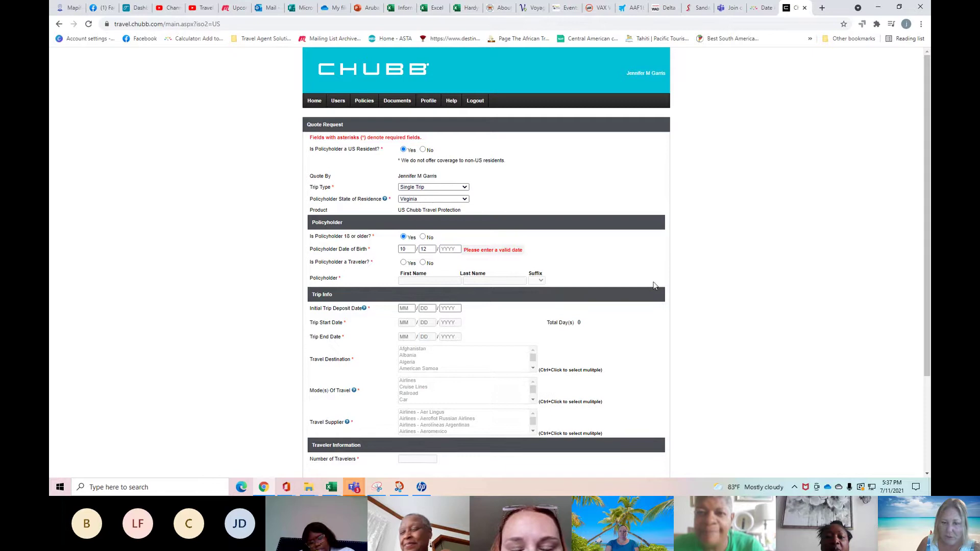
{"action": "left_click", "coordinate": [455, 248]}
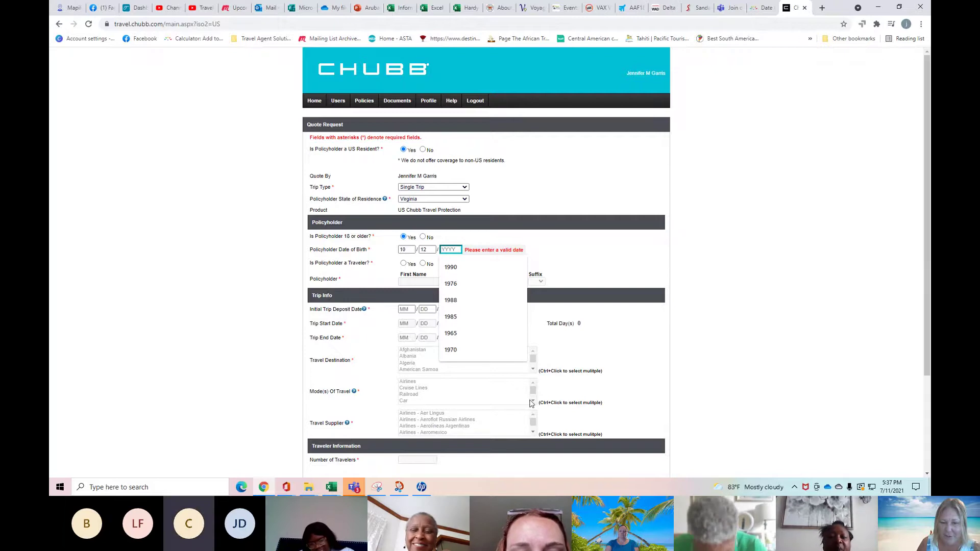
{"action": "left_click", "coordinate": [451, 333]}
{"action": "left_click", "coordinate": [463, 287]}
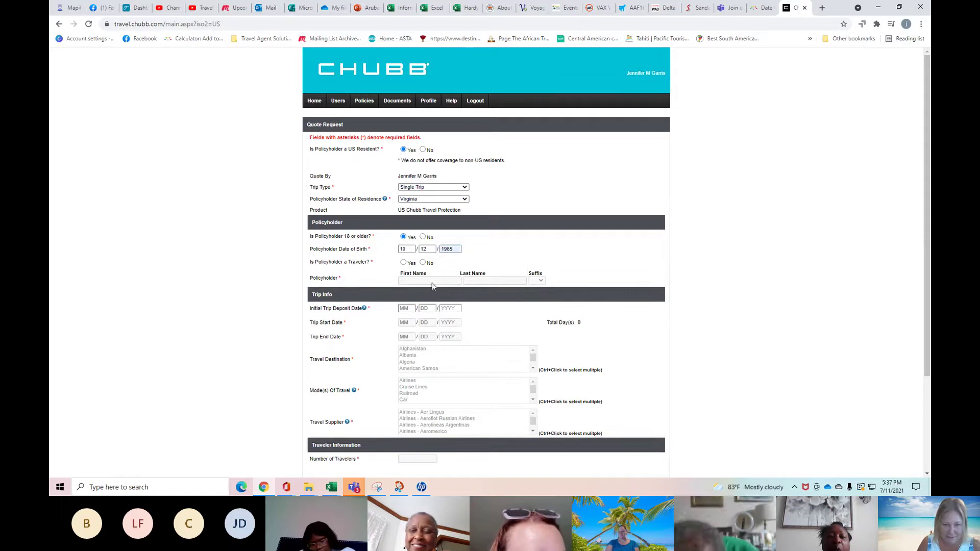
Mark the policyholder as also travelling and enter their first and last name.
{"action": "left_click", "coordinate": [403, 263]}
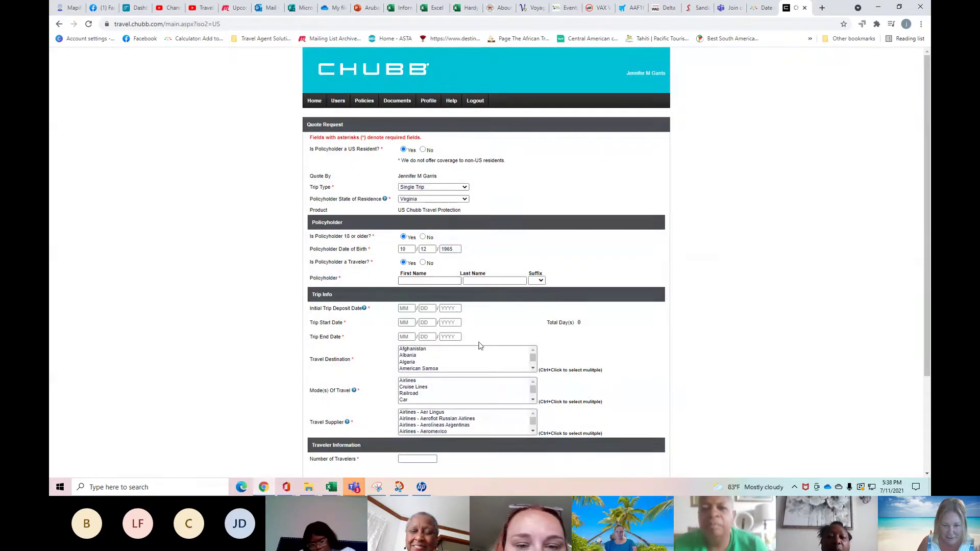
{"action": "left_click", "coordinate": [431, 283]}
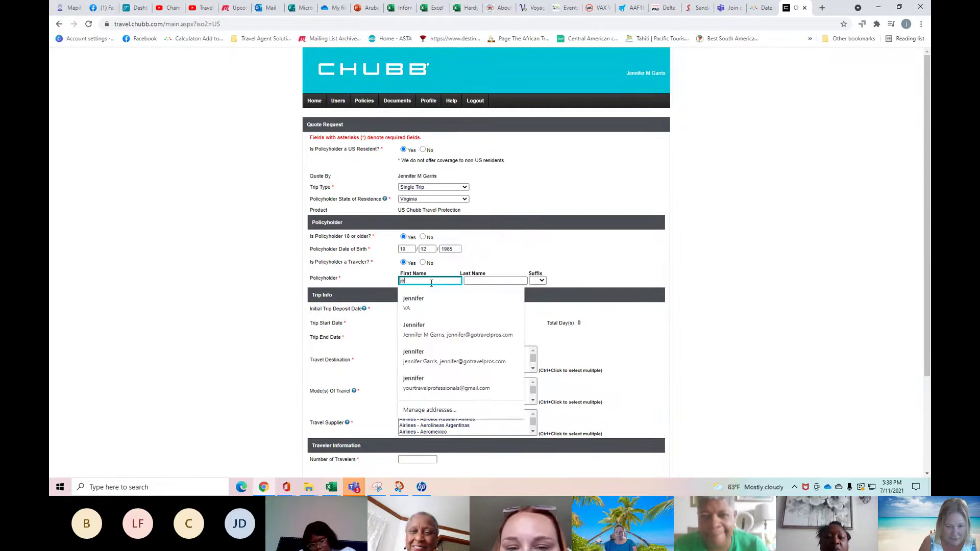
{"action": "key", "text": "Tab"}
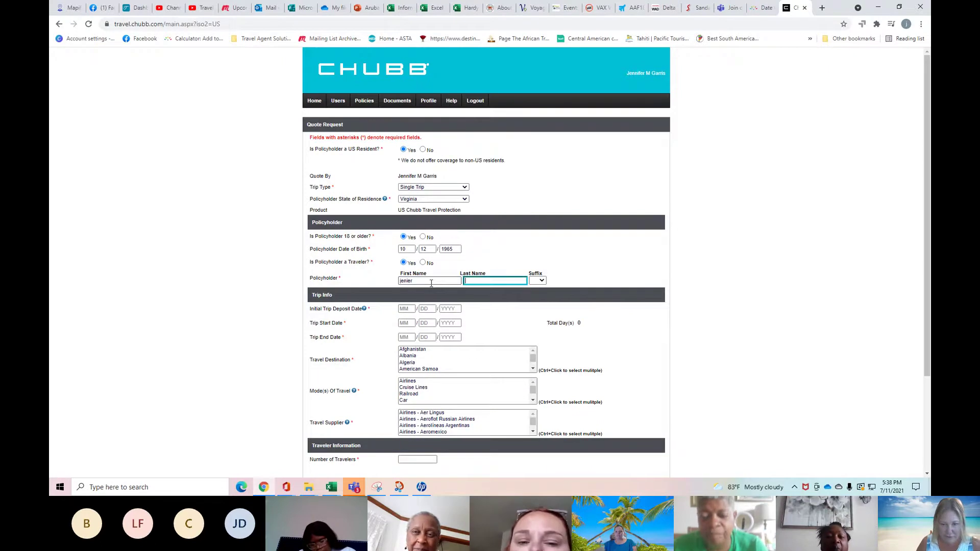
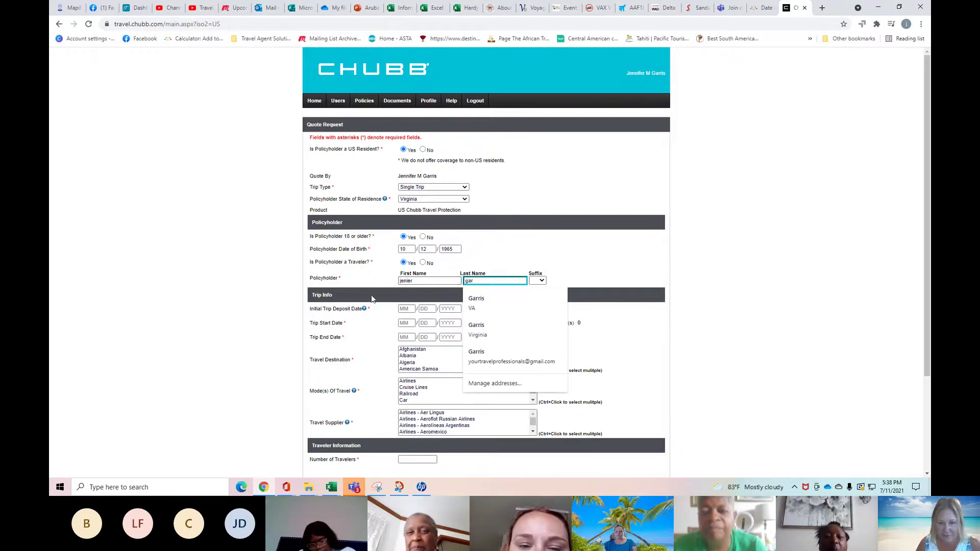
{"action": "left_click", "coordinate": [374, 384]}
Enter trip deposit date 07/11/2021 and trip start date 06/26/2022.
{"action": "left_click", "coordinate": [406, 308]}
{"action": "type", "text": "03"}
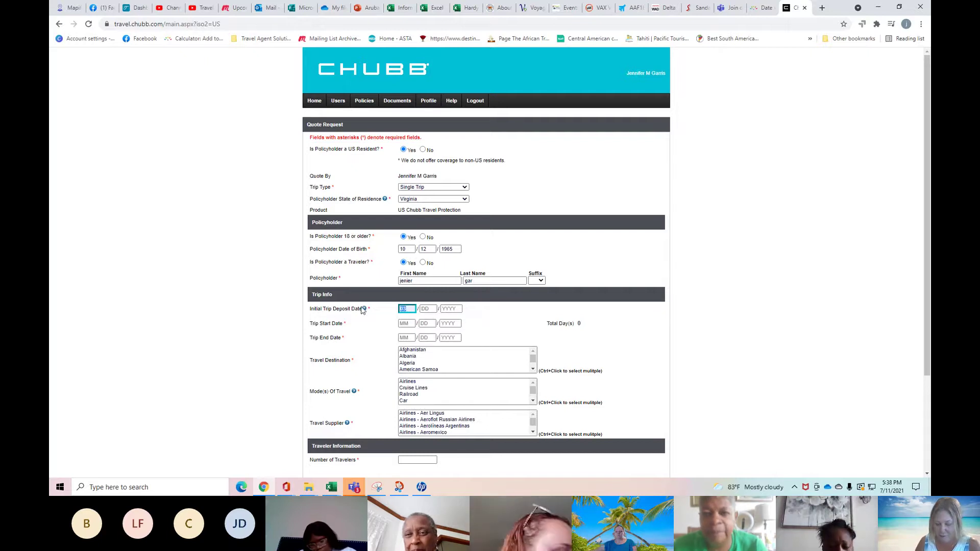
{"action": "type", "text": "07"}
{"action": "type", "text": "112021"}
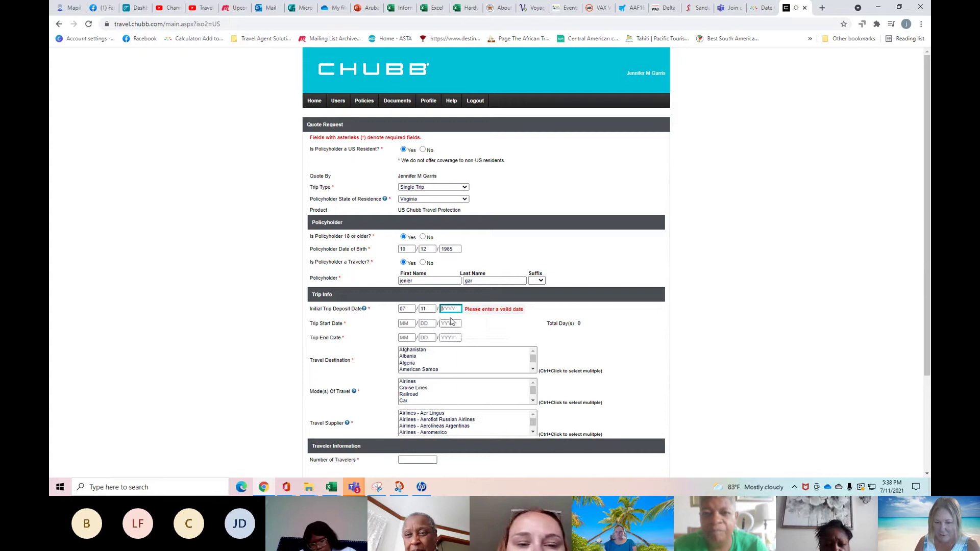
{"action": "left_click", "coordinate": [411, 322]}
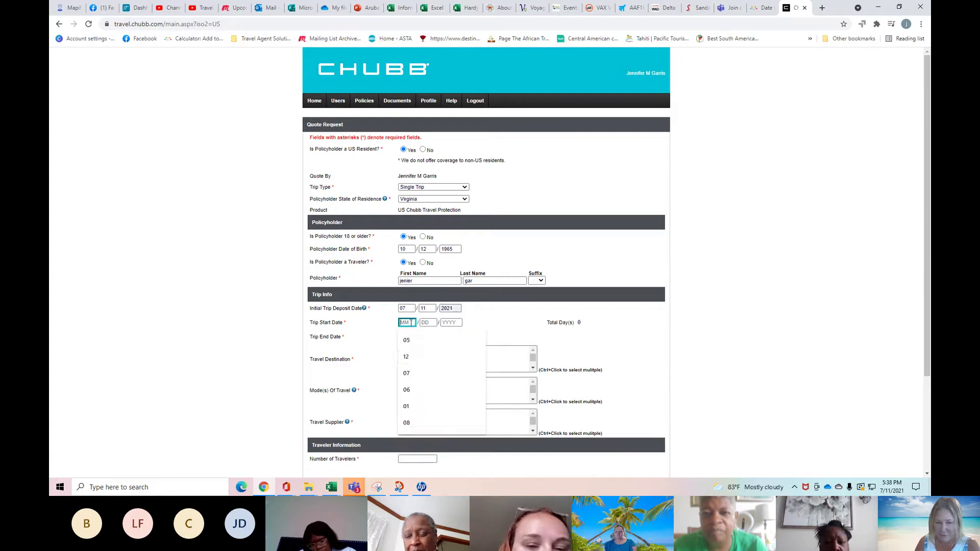
{"action": "left_click", "coordinate": [412, 390]}
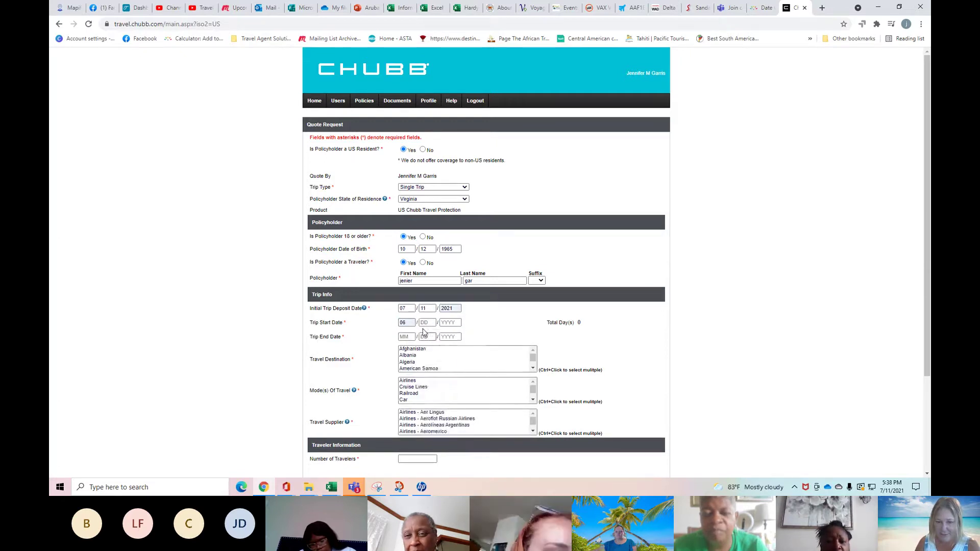
{"action": "left_click", "coordinate": [426, 325]}
{"action": "type", "text": "26"}
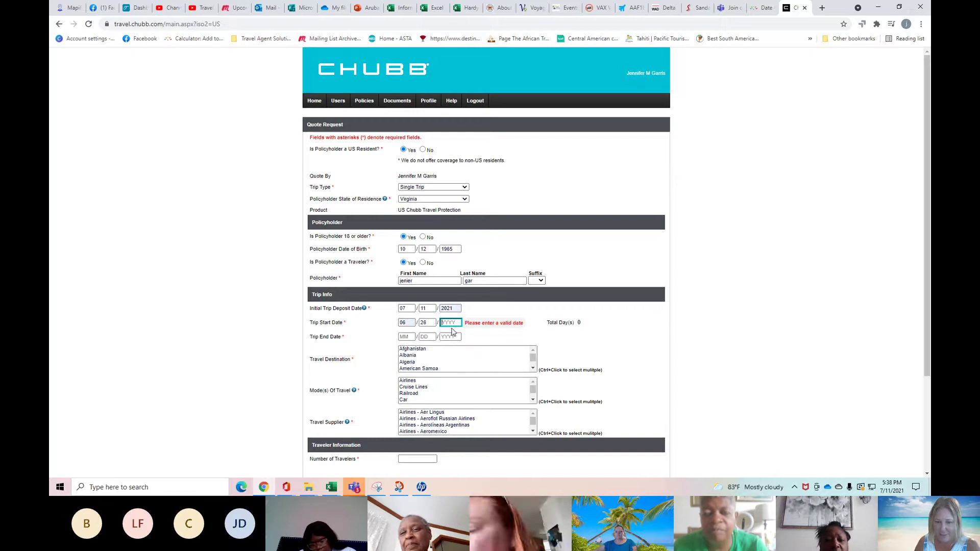
{"action": "type", "text": "/2022"}
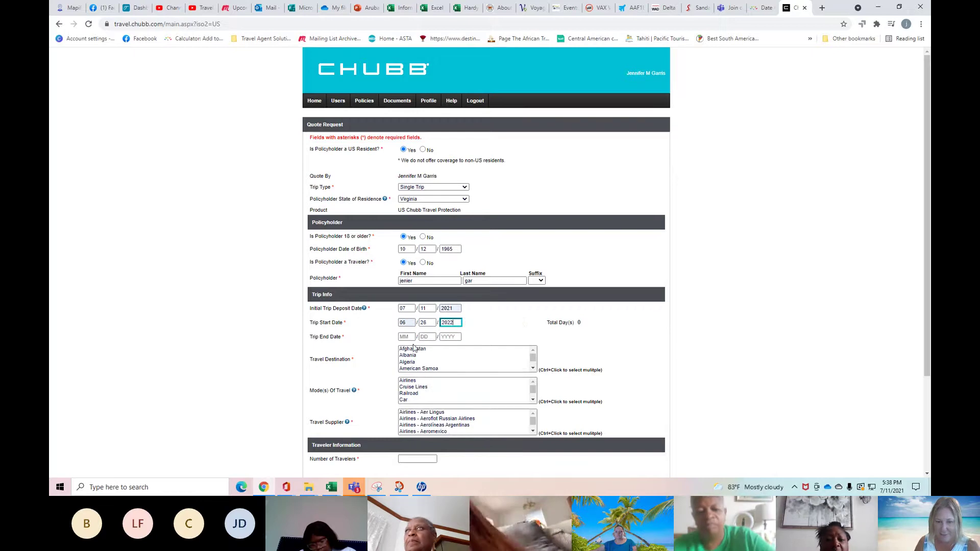
Set the trip end date to 07/1/2022, giving a 6-day trip.
{"action": "left_click", "coordinate": [406, 338]}
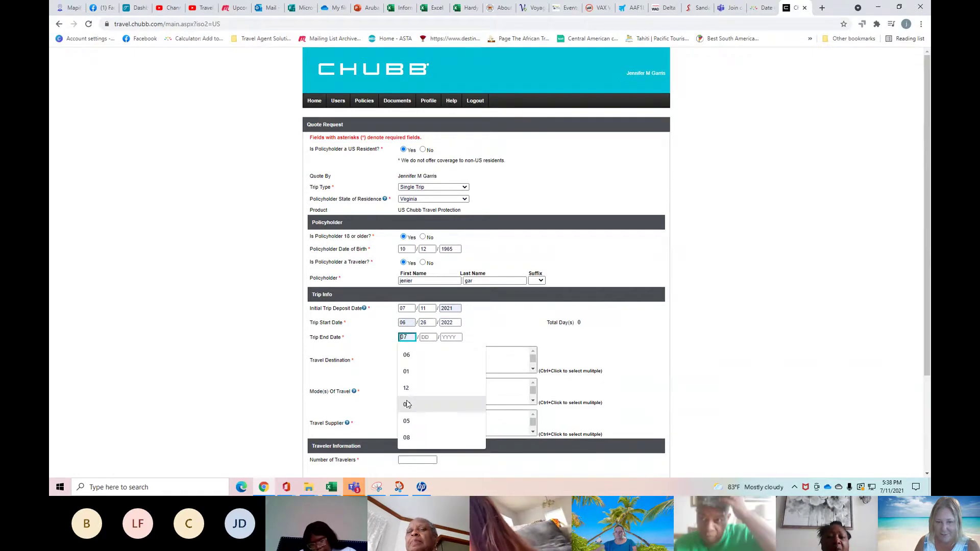
{"action": "left_click", "coordinate": [442, 352]}
{"action": "left_click", "coordinate": [428, 338]}
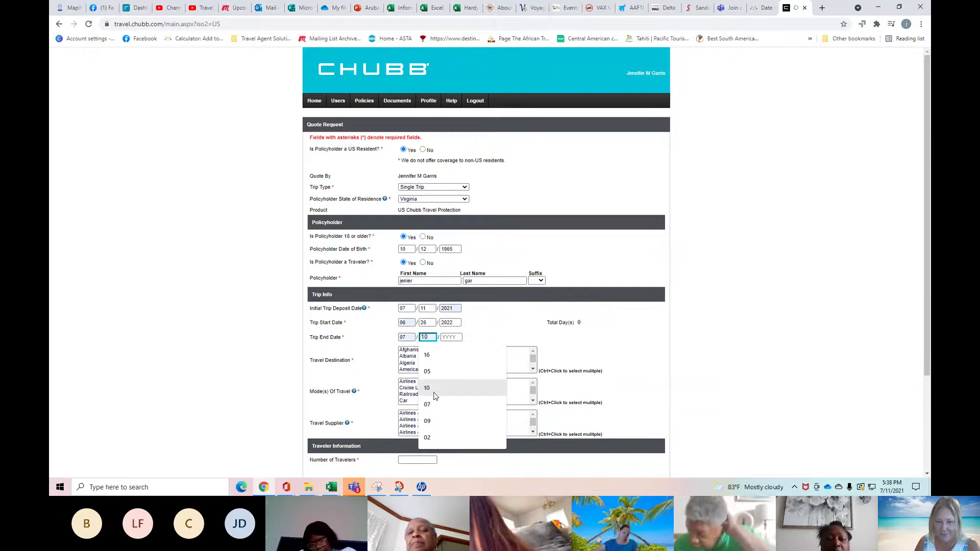
{"action": "type", "text": "1"}
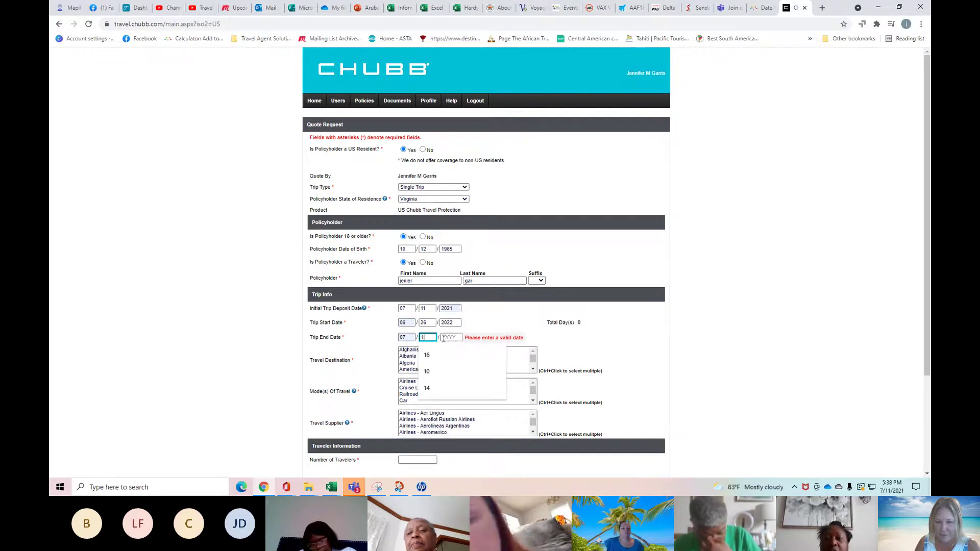
{"action": "left_click", "coordinate": [445, 338]}
{"action": "left_click", "coordinate": [451, 371]}
{"action": "scroll", "coordinate": [449, 363], "scroll_direction": "down", "scroll_amount": 2}
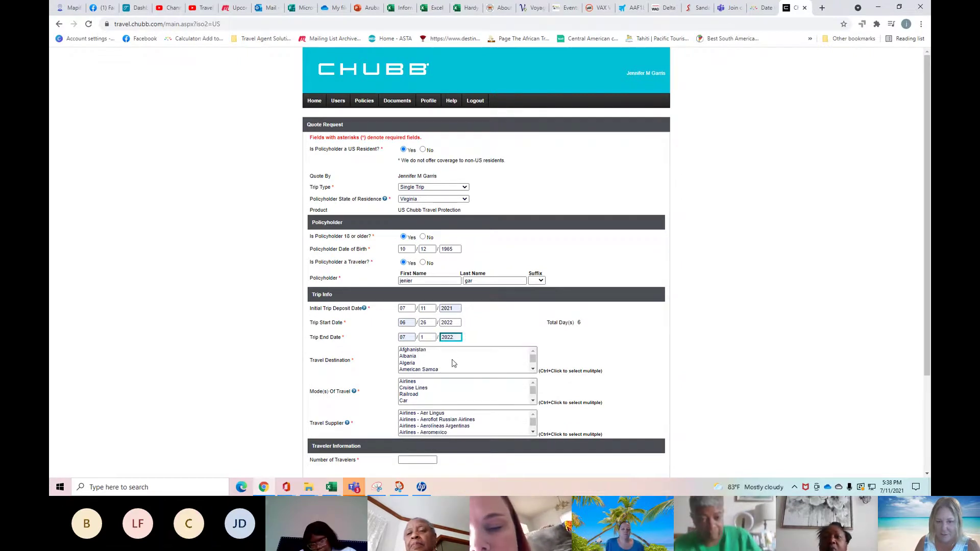
Choose Aruba as the travel destination and Airlines as the mode of travel.
{"action": "scroll", "coordinate": [447, 363], "scroll_direction": "down", "scroll_amount": 3}
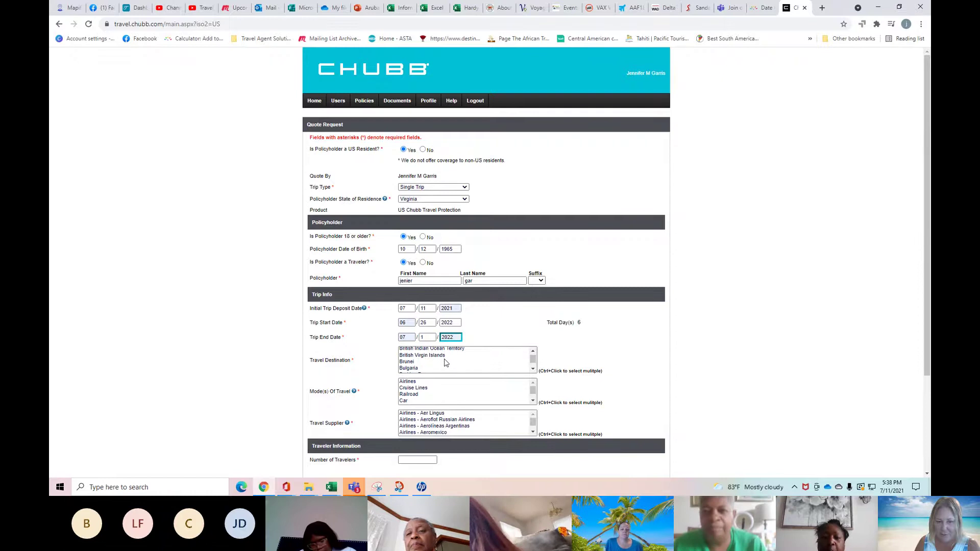
{"action": "scroll", "coordinate": [445, 362], "scroll_direction": "up", "scroll_amount": 2}
{"action": "left_click", "coordinate": [429, 368]}
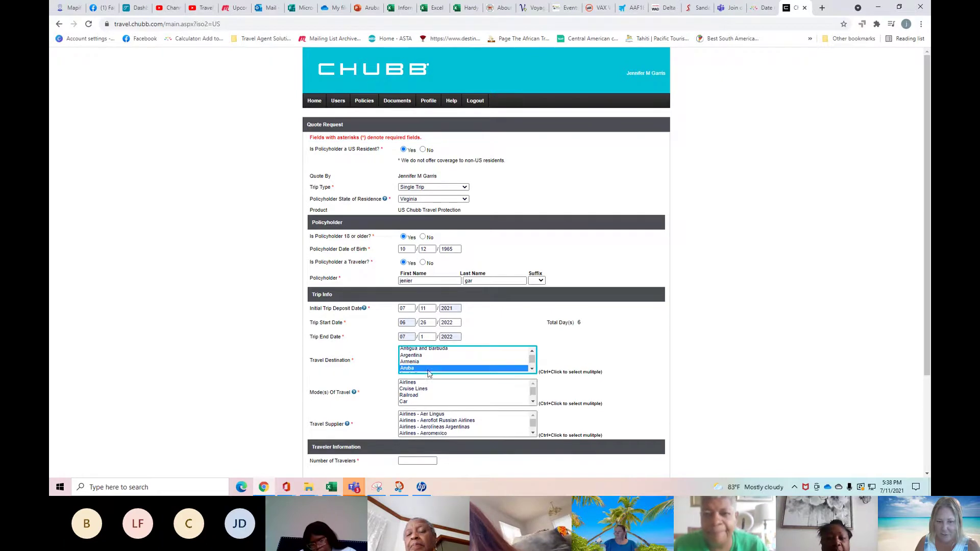
{"action": "scroll", "coordinate": [647, 339], "scroll_direction": "down", "scroll_amount": 3}
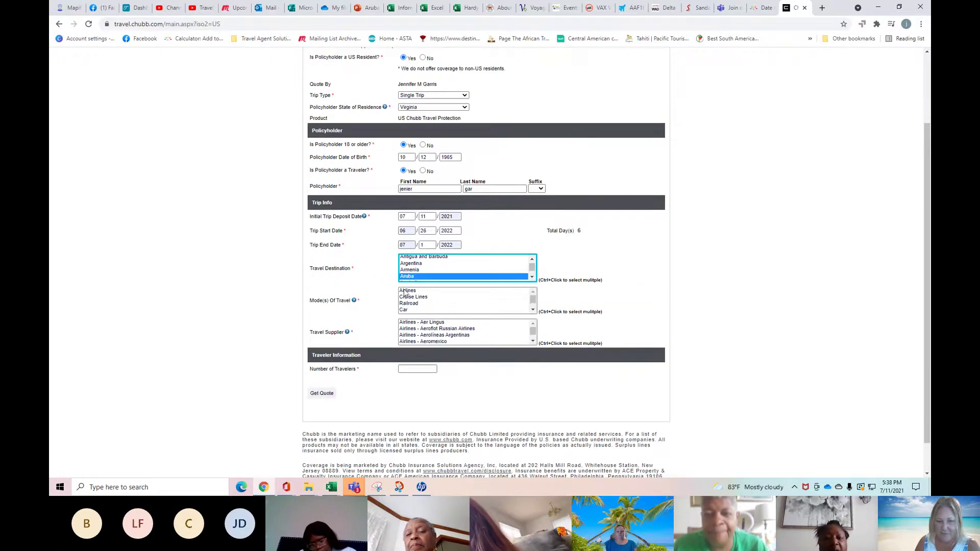
{"action": "left_click", "coordinate": [406, 291]}
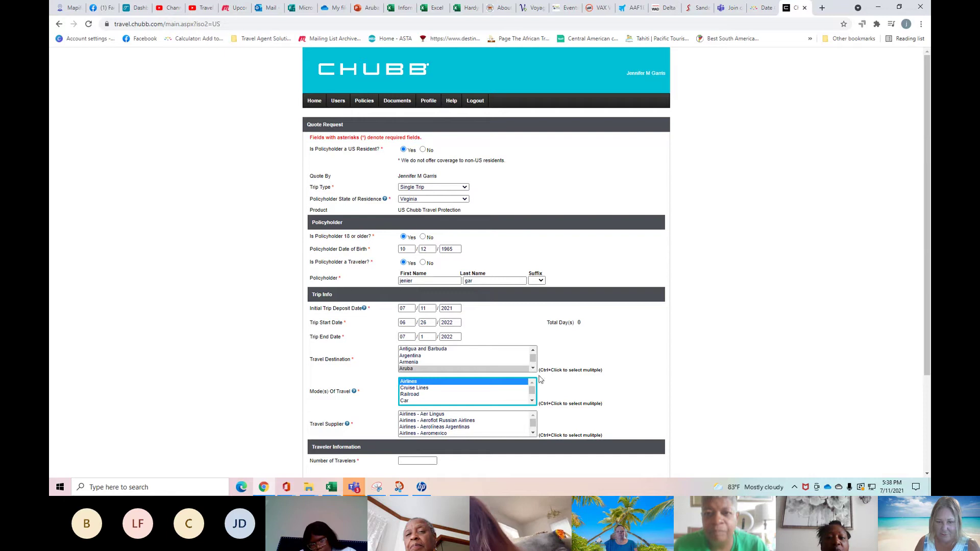
Select Airlines - American Airlines as the travel supplier.
{"action": "scroll", "coordinate": [540, 379], "scroll_direction": "down", "scroll_amount": 3}
{"action": "scroll", "coordinate": [472, 332], "scroll_direction": "down", "scroll_amount": 5}
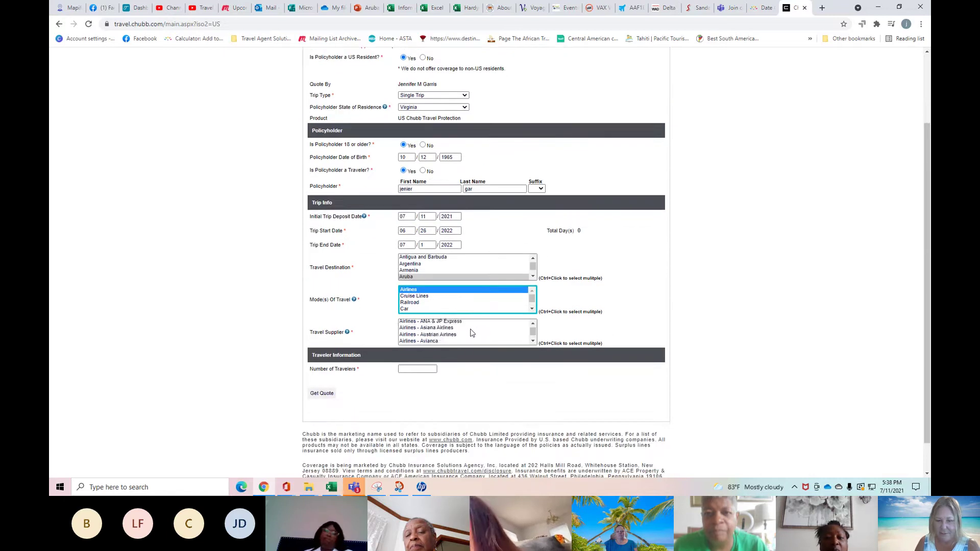
{"action": "scroll", "coordinate": [472, 332], "scroll_direction": "up", "scroll_amount": 3}
{"action": "scroll", "coordinate": [469, 333], "scroll_direction": "down", "scroll_amount": 3}
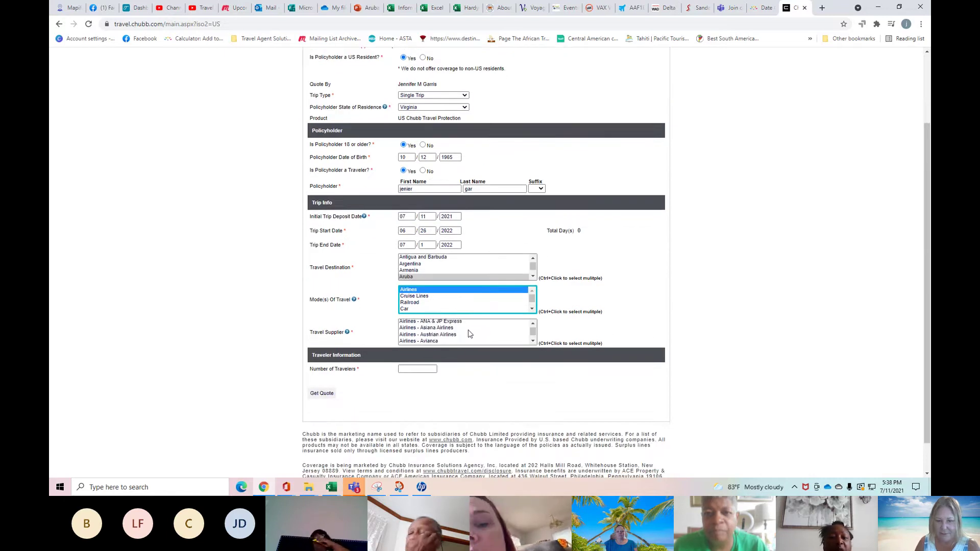
{"action": "left_click", "coordinate": [533, 324]}
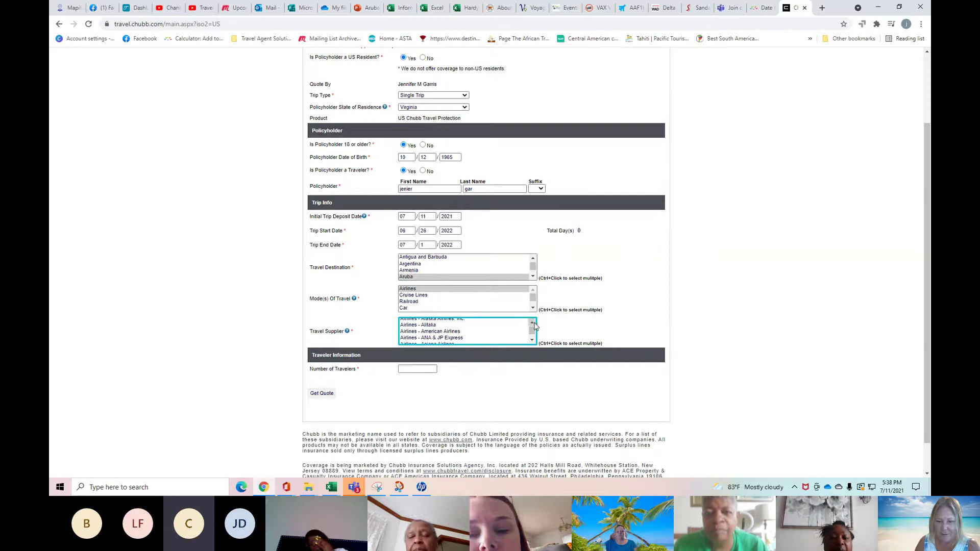
{"action": "left_click", "coordinate": [438, 332]}
{"action": "left_click", "coordinate": [575, 411]}
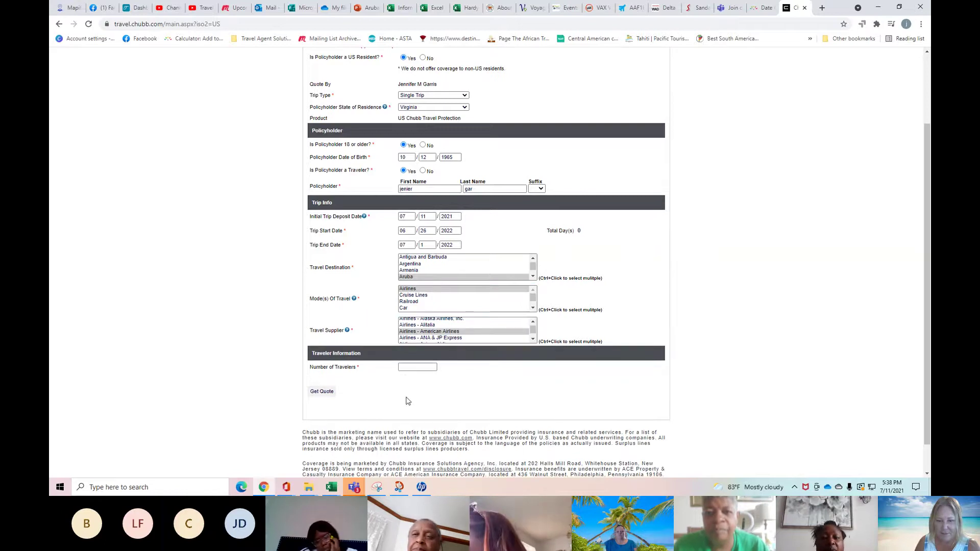
Set Number of Travelers to 1, submit, and move into the new traveler's Trip Cost field.
{"action": "left_click", "coordinate": [428, 367]}
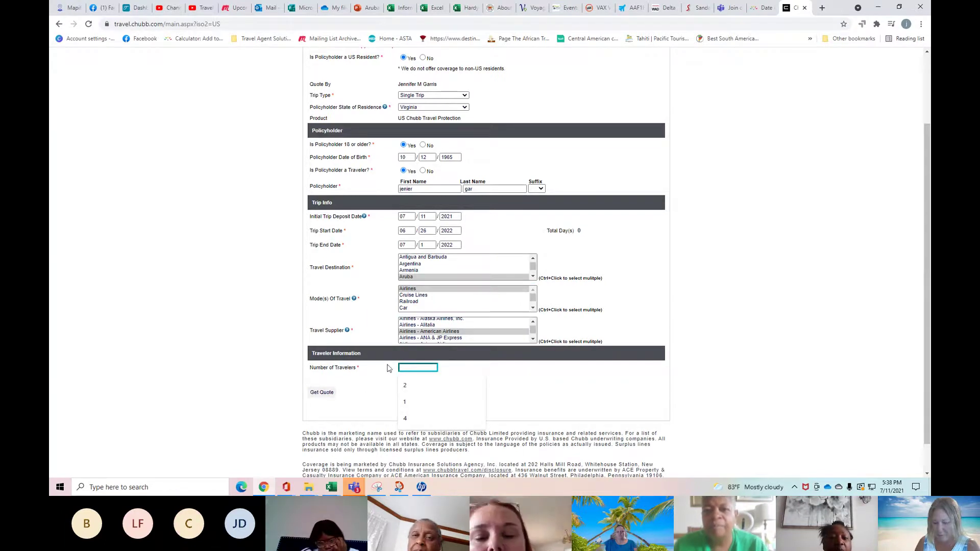
{"action": "type", "text": "1"}
{"action": "left_click", "coordinate": [321, 391]}
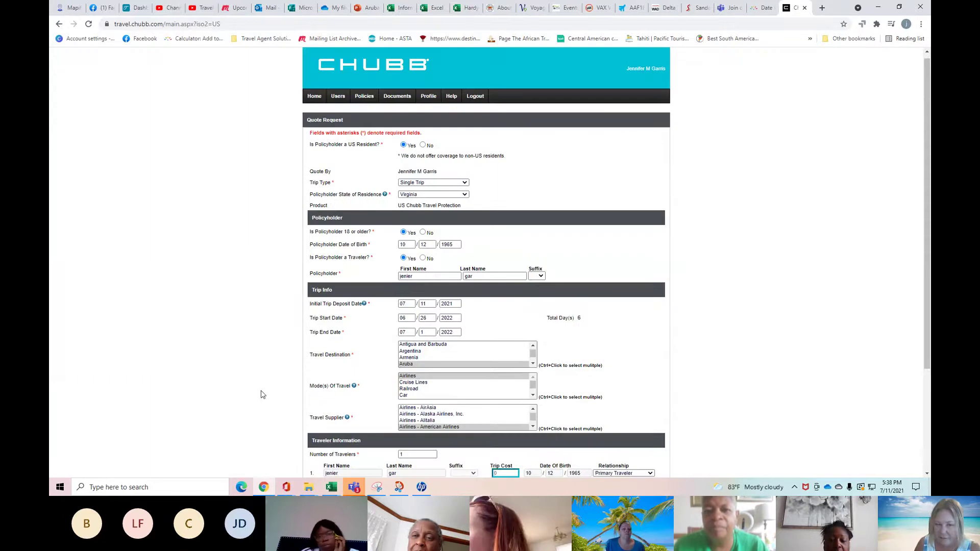
{"action": "scroll", "coordinate": [675, 347], "scroll_direction": "down", "scroll_amount": 3}
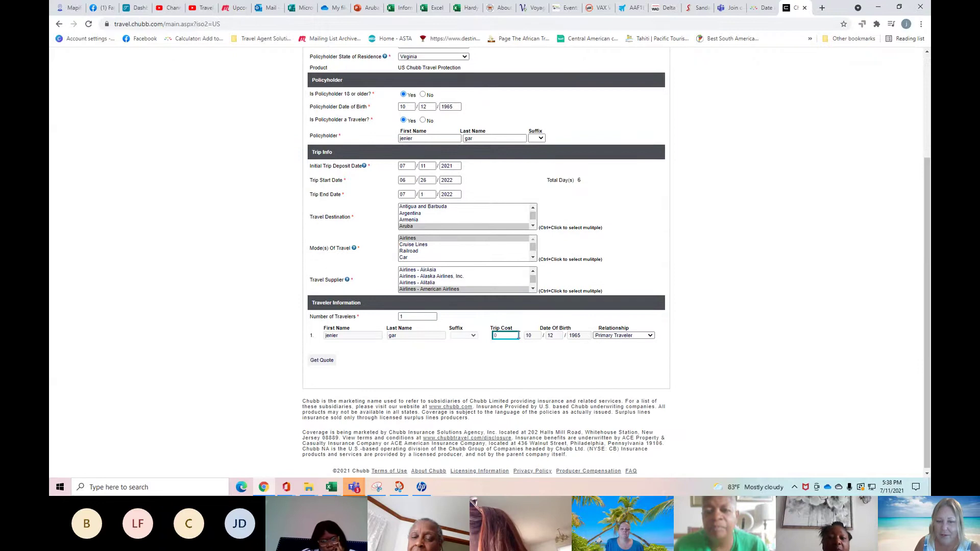
{"action": "left_click", "coordinate": [495, 337]}
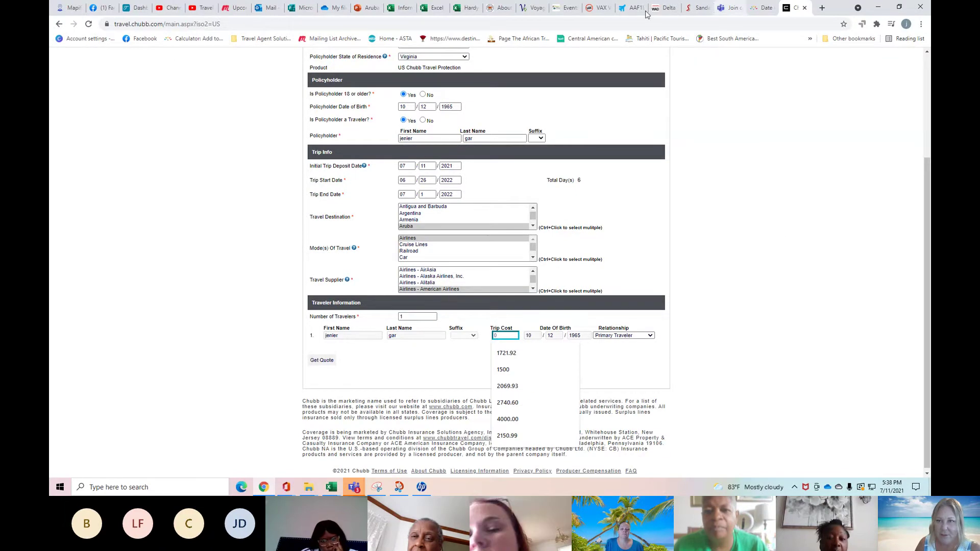
In the VAX booking, close the Travel Protection Plus details and decline travel protection.
{"action": "left_click", "coordinate": [600, 10]}
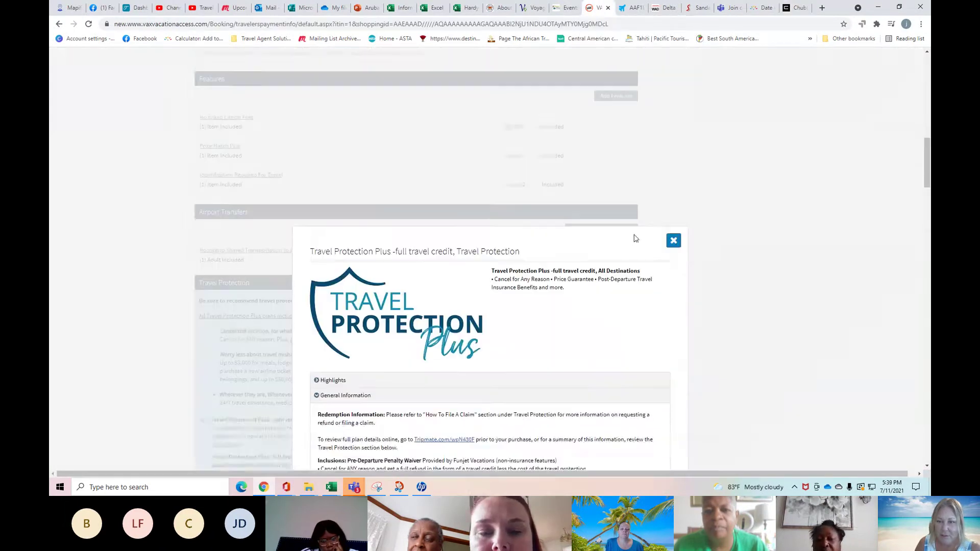
{"action": "left_click", "coordinate": [674, 302]}
{"action": "scroll", "coordinate": [743, 291], "scroll_direction": "up", "scroll_amount": 20}
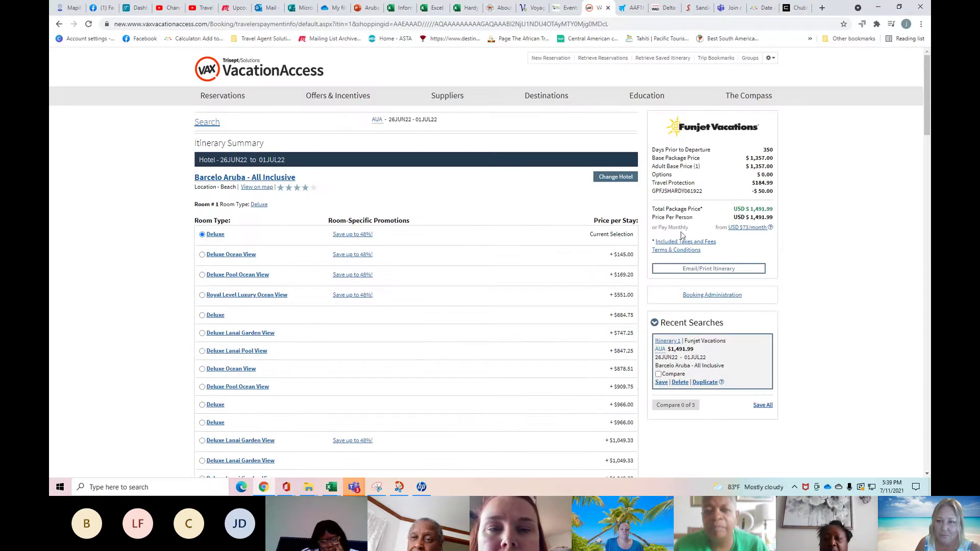
{"action": "scroll", "coordinate": [448, 390], "scroll_direction": "down", "scroll_amount": 20}
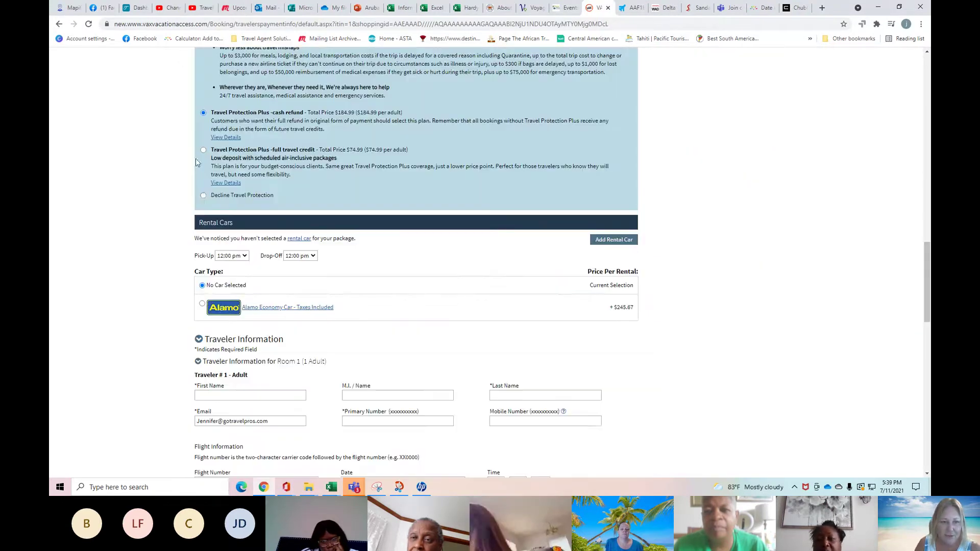
{"action": "left_click", "coordinate": [203, 195]}
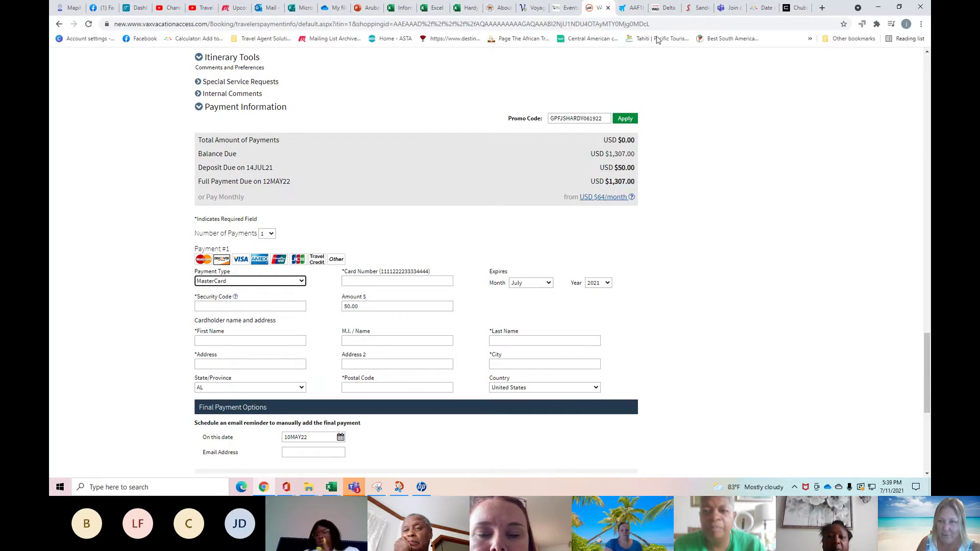
Enter a 1305.00 trip cost on the Chubb form and get the three-plan quote.
{"action": "left_click", "coordinate": [799, 8]}
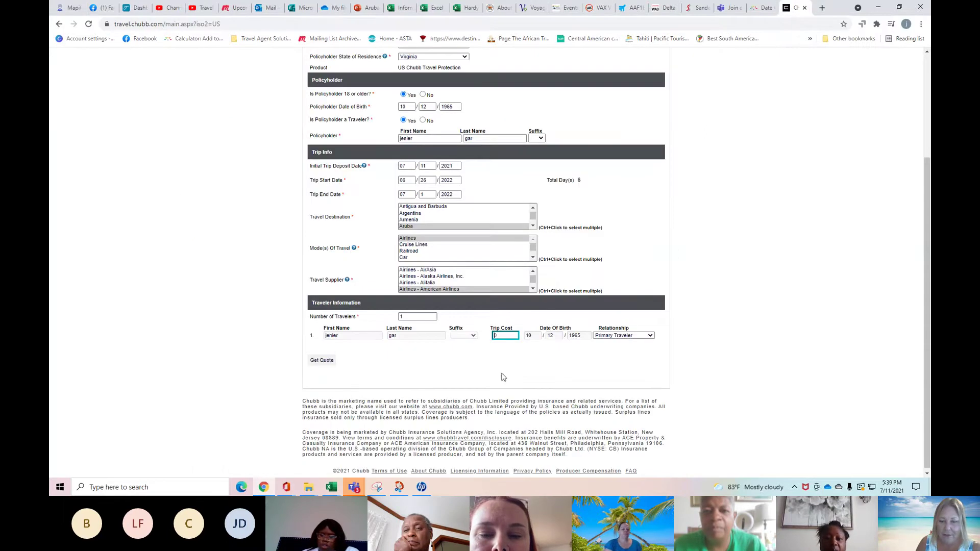
{"action": "type", "text": "1305.00"}
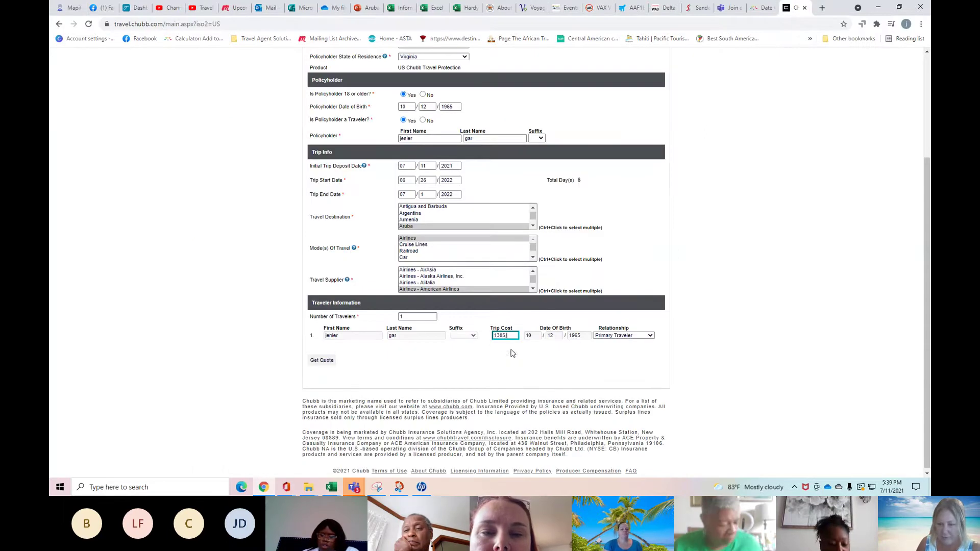
{"action": "left_click", "coordinate": [553, 350]}
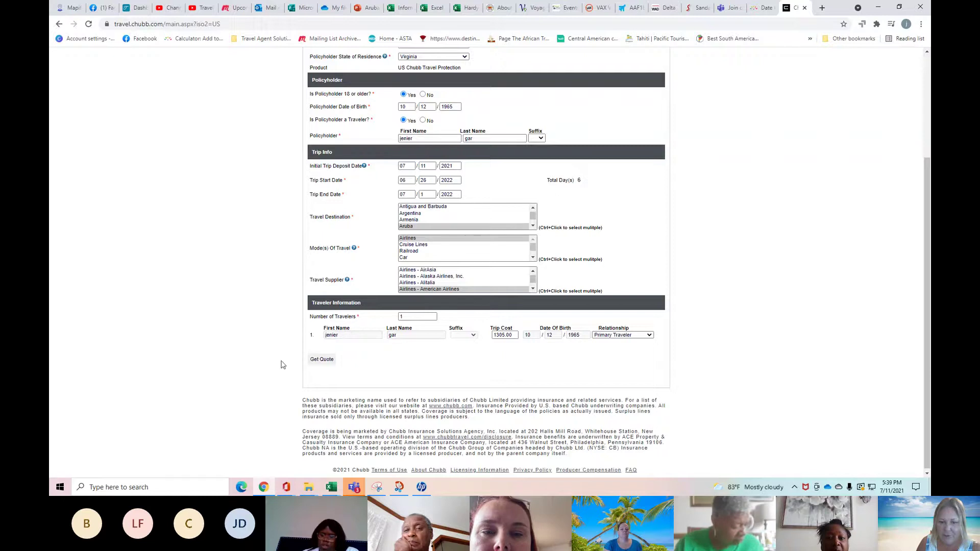
{"action": "left_click", "coordinate": [321, 360]}
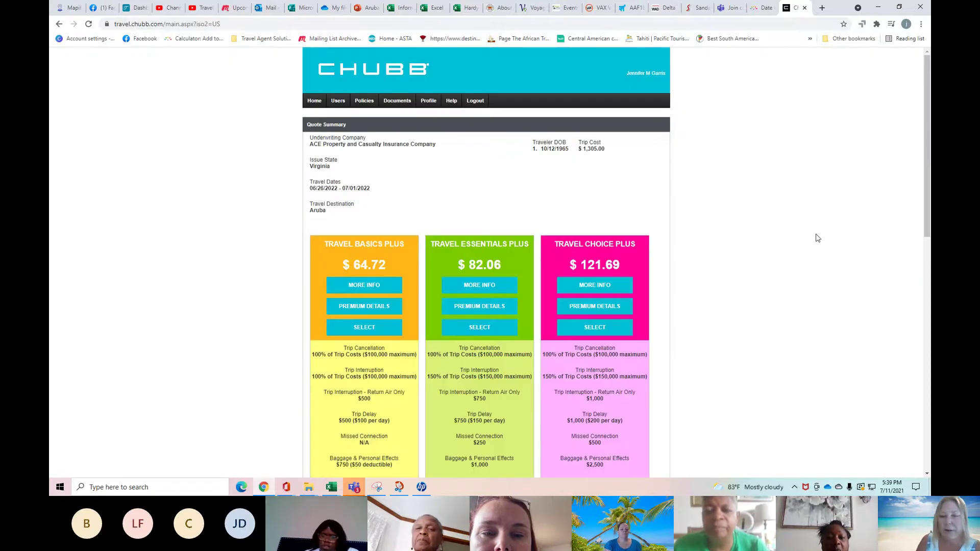
{"action": "scroll", "coordinate": [815, 236], "scroll_direction": "down", "scroll_amount": 3}
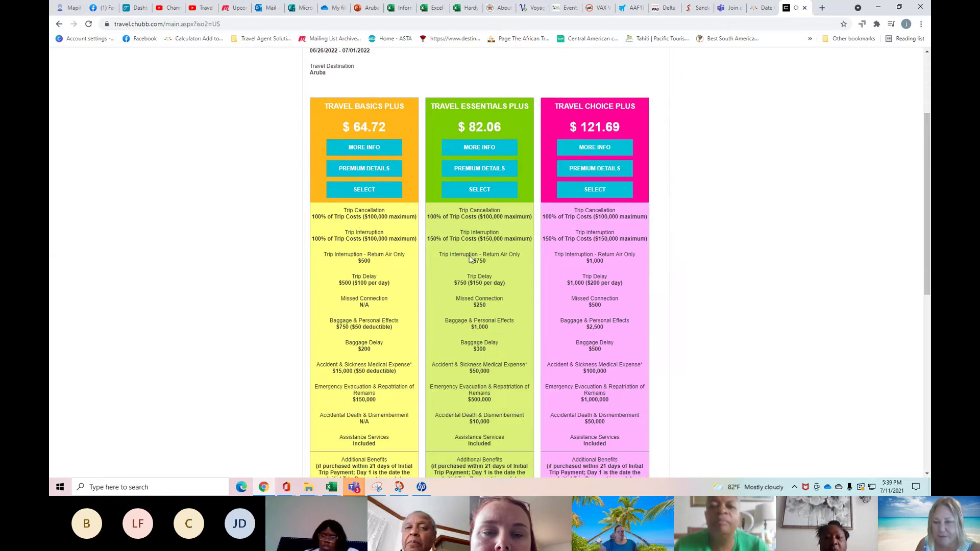
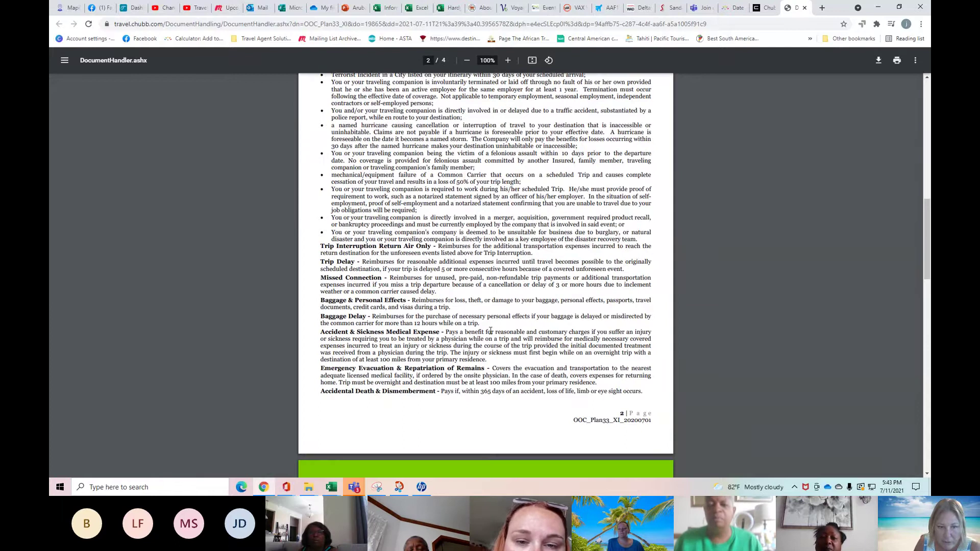
Scroll through the Chubb coverage outline PDF to review its contents.
{"action": "scroll", "coordinate": [489, 330], "scroll_direction": "up", "scroll_amount": 5}
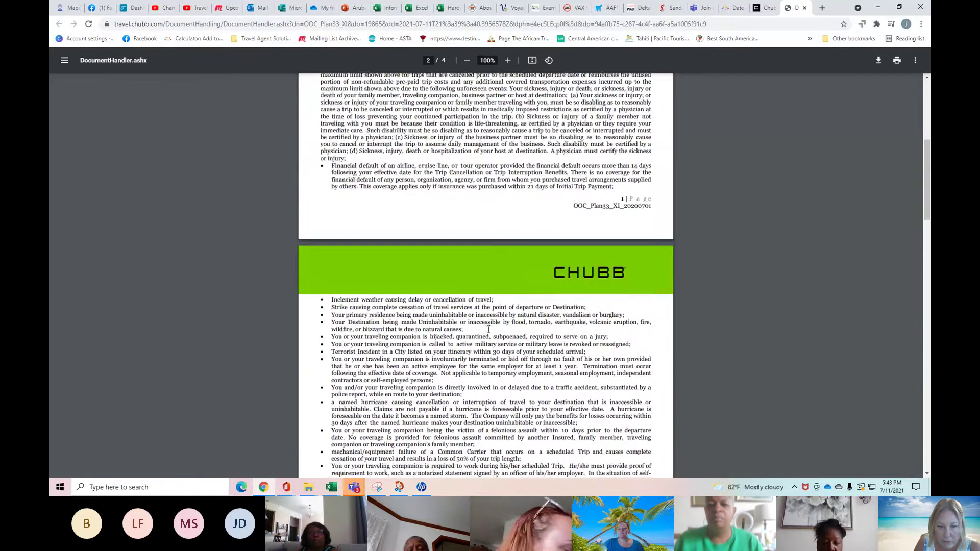
{"action": "scroll", "coordinate": [488, 329], "scroll_direction": "up", "scroll_amount": 5}
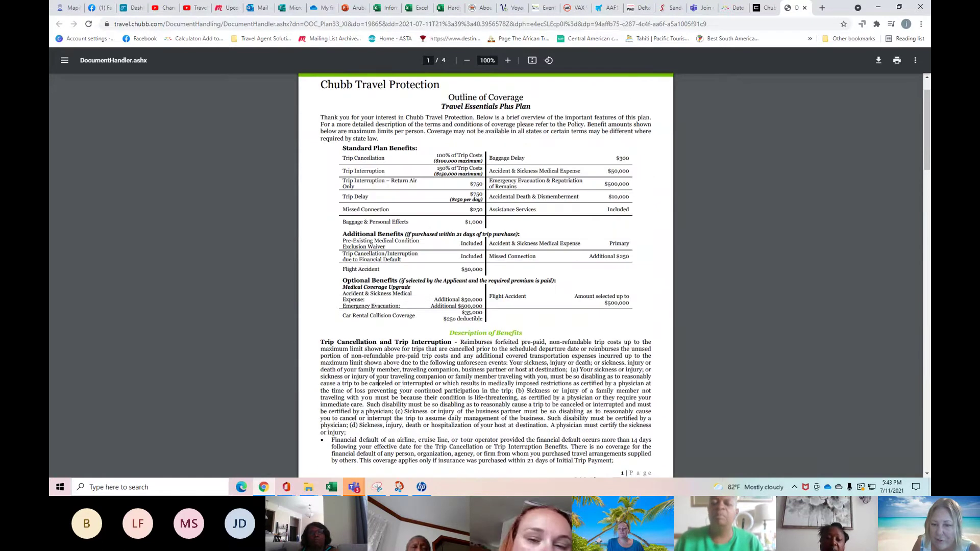
{"action": "scroll", "coordinate": [562, 355], "scroll_direction": "down", "scroll_amount": 1}
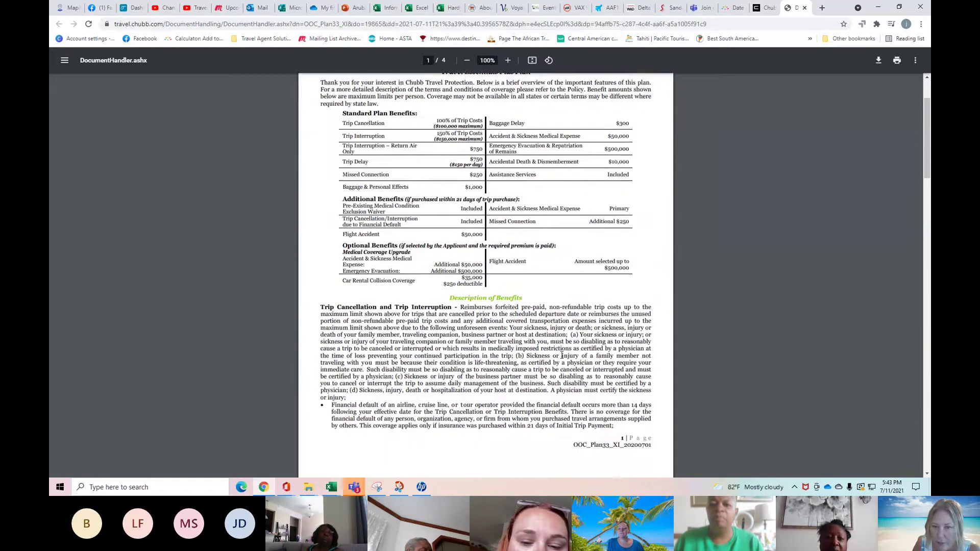
{"action": "scroll", "coordinate": [562, 355], "scroll_direction": "down", "scroll_amount": 14}
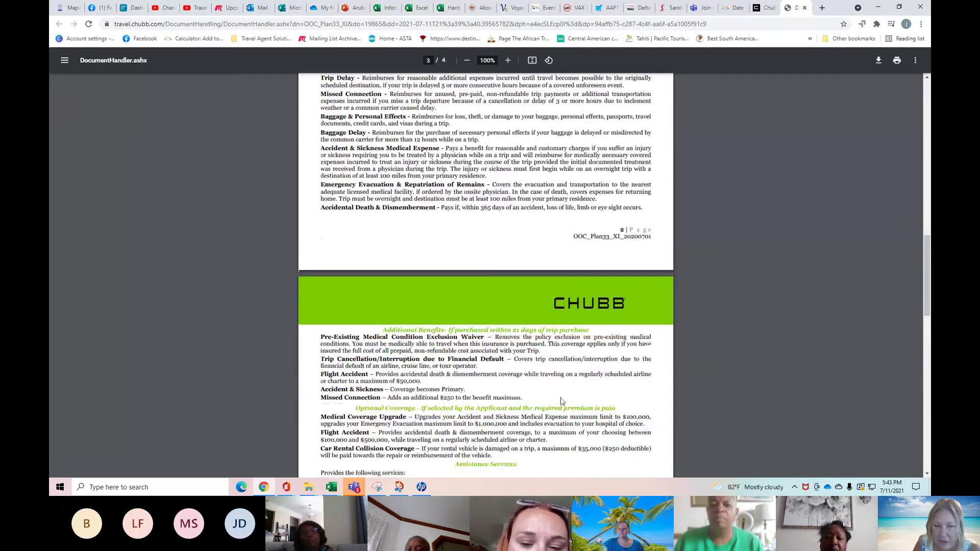
{"action": "scroll", "coordinate": [561, 401], "scroll_direction": "down", "scroll_amount": 4}
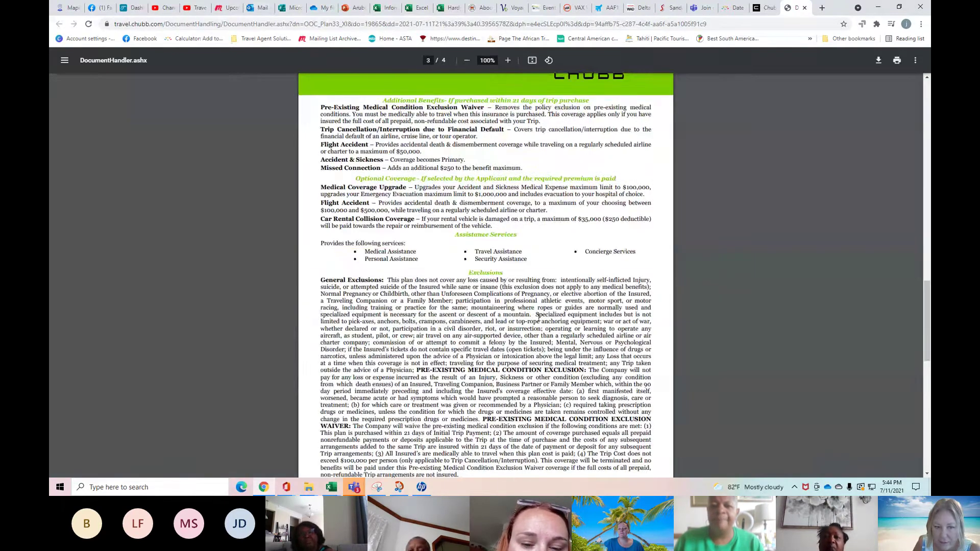
{"action": "scroll", "coordinate": [538, 317], "scroll_direction": "down", "scroll_amount": 2}
{"action": "scroll", "coordinate": [535, 311], "scroll_direction": "down", "scroll_amount": 4}
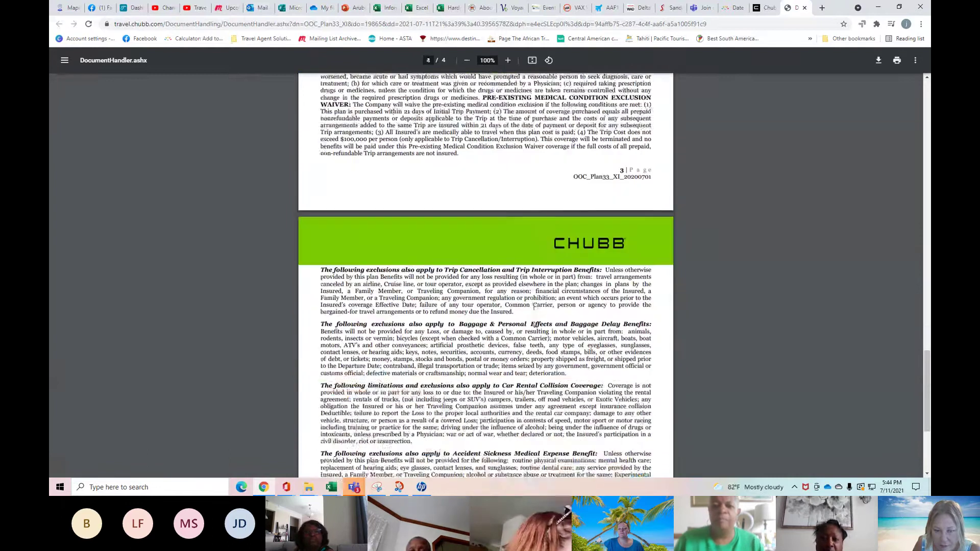
{"action": "scroll", "coordinate": [534, 306], "scroll_direction": "down", "scroll_amount": 3}
{"action": "scroll", "coordinate": [410, 287], "scroll_direction": "down", "scroll_amount": 1}
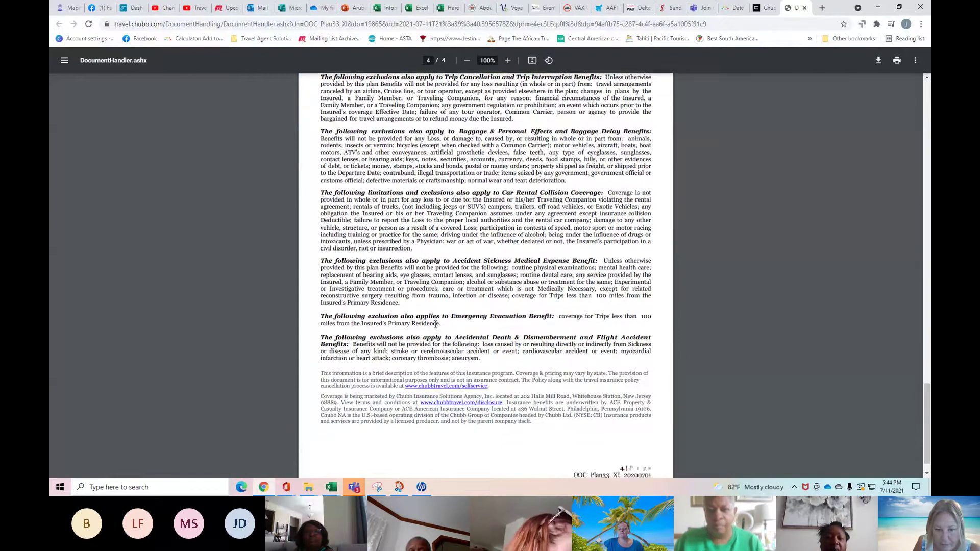
{"action": "scroll", "coordinate": [480, 333], "scroll_direction": "up", "scroll_amount": 4}
{"action": "scroll", "coordinate": [480, 335], "scroll_direction": "up", "scroll_amount": 9}
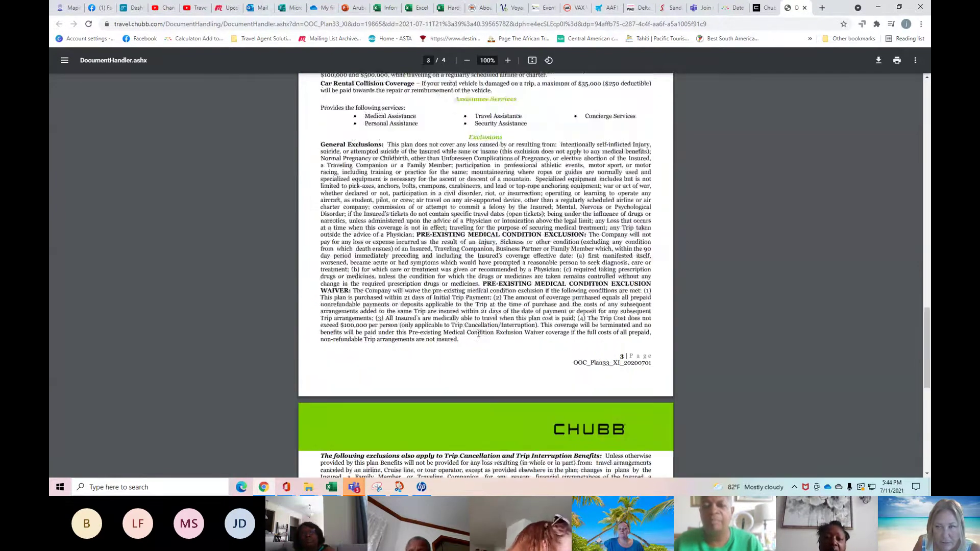
{"action": "scroll", "coordinate": [478, 334], "scroll_direction": "up", "scroll_amount": 5}
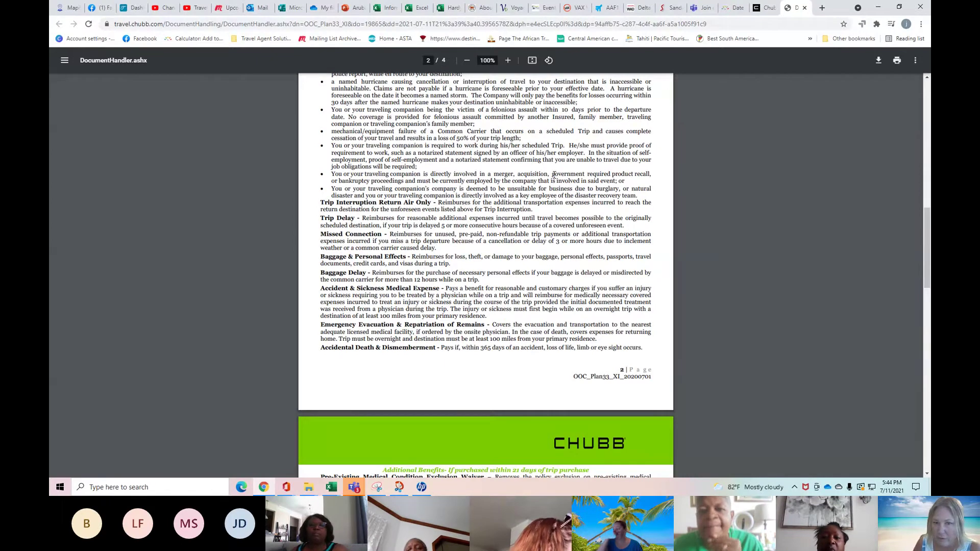
{"action": "scroll", "coordinate": [553, 175], "scroll_direction": "up", "scroll_amount": 1}
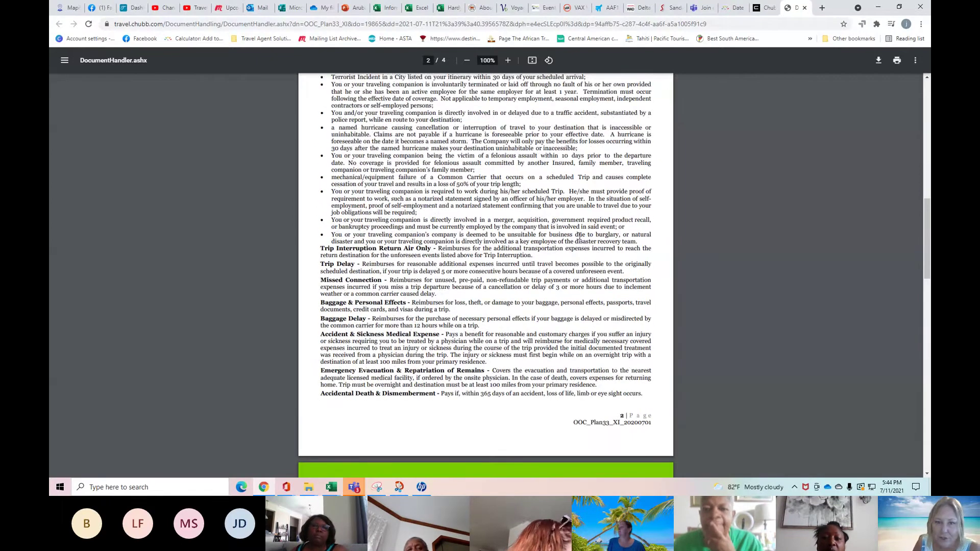
{"action": "scroll", "coordinate": [562, 260], "scroll_direction": "up", "scroll_amount": 1}
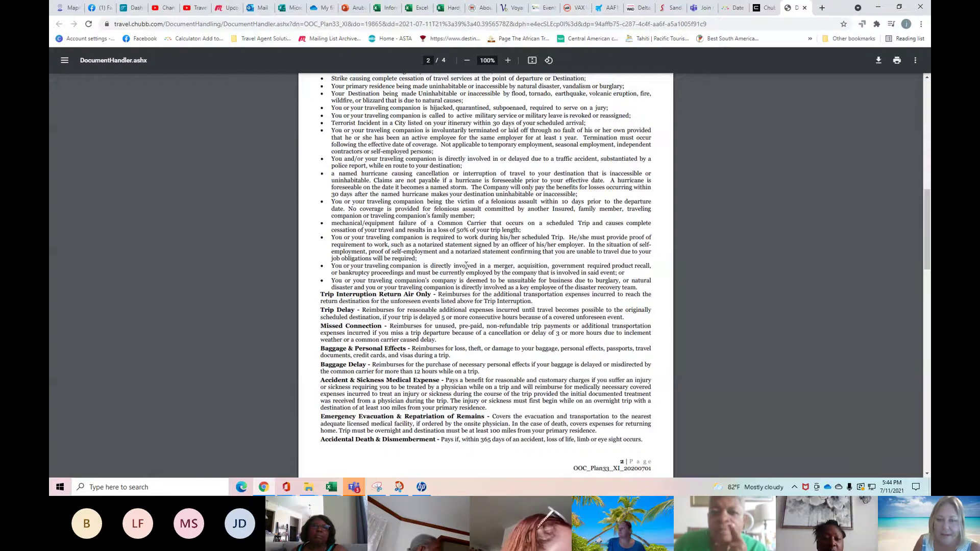
{"action": "scroll", "coordinate": [467, 265], "scroll_direction": "up", "scroll_amount": 1}
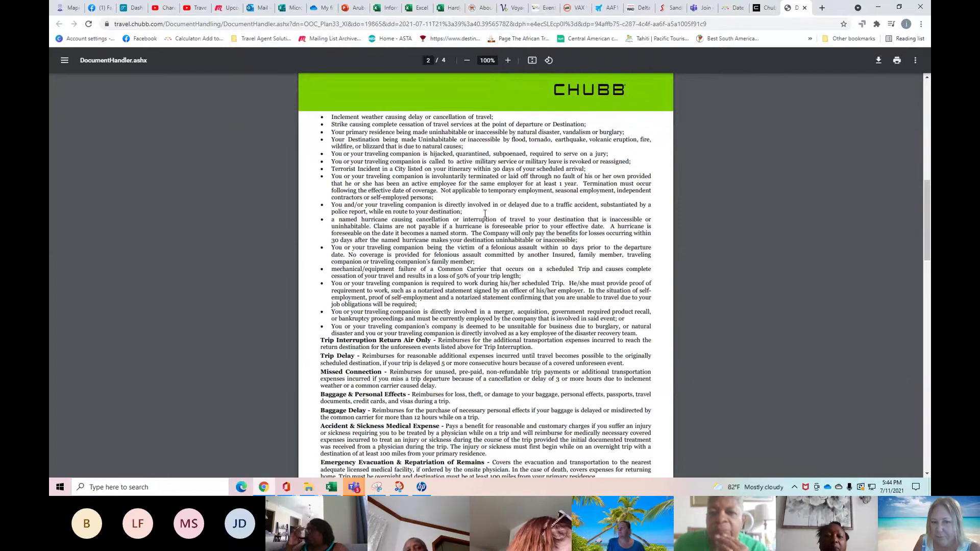
{"action": "scroll", "coordinate": [485, 214], "scroll_direction": "up", "scroll_amount": 3}
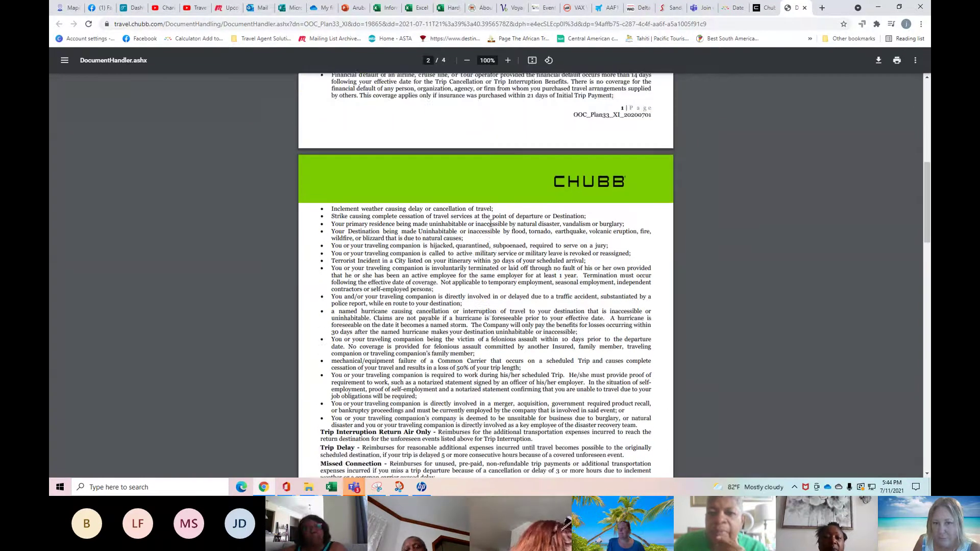
{"action": "scroll", "coordinate": [488, 232], "scroll_direction": "up", "scroll_amount": 4}
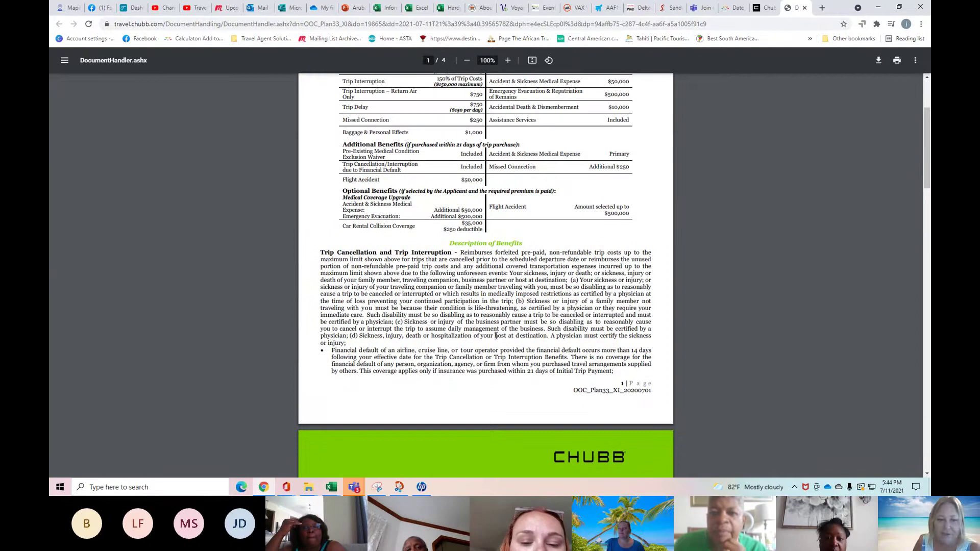
Download the coverage PDF and save it to Downloads as Chubb.pdf.
{"action": "left_click", "coordinate": [877, 61]}
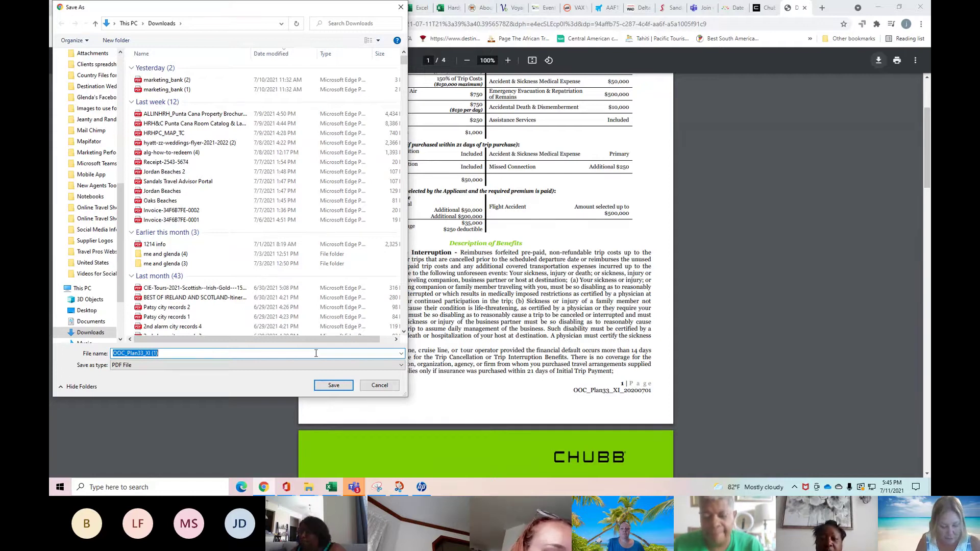
{"action": "type", "text": "Chu"}
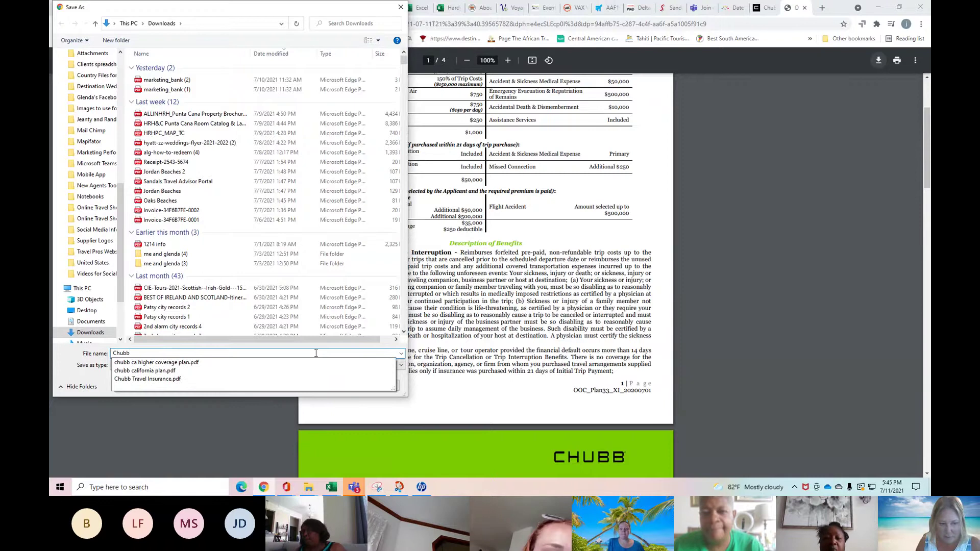
{"action": "type", "text": "bb"}
{"action": "key", "text": "Return"}
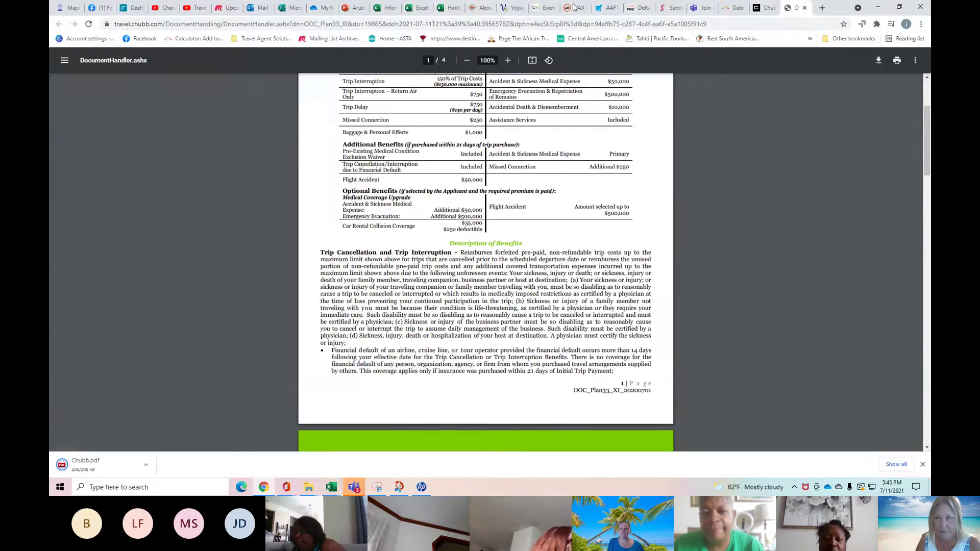
Return to the VAX booking page and scroll to the Barcelo Aruba itinerary totalling USD $1,307.00.
{"action": "left_click", "coordinate": [573, 7]}
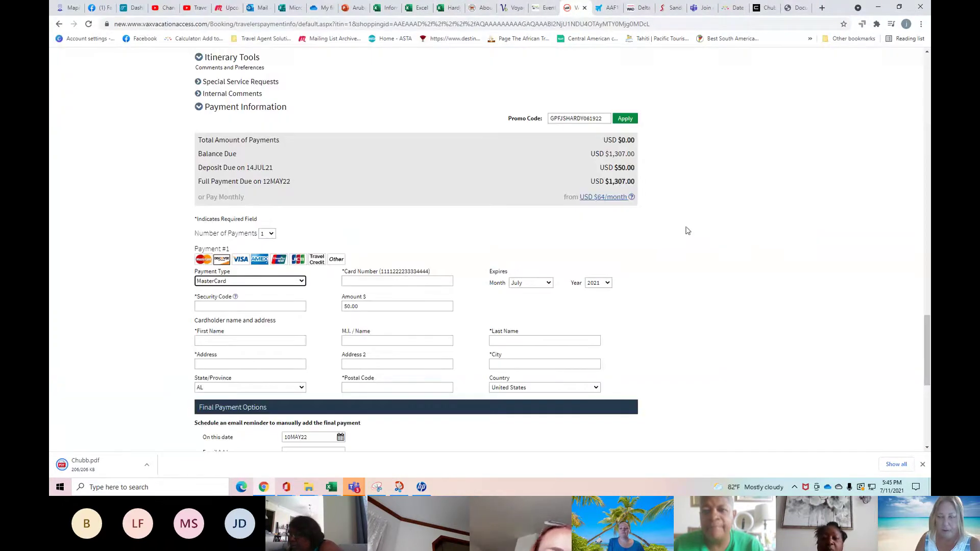
{"action": "scroll", "coordinate": [774, 240], "scroll_direction": "up", "scroll_amount": 2}
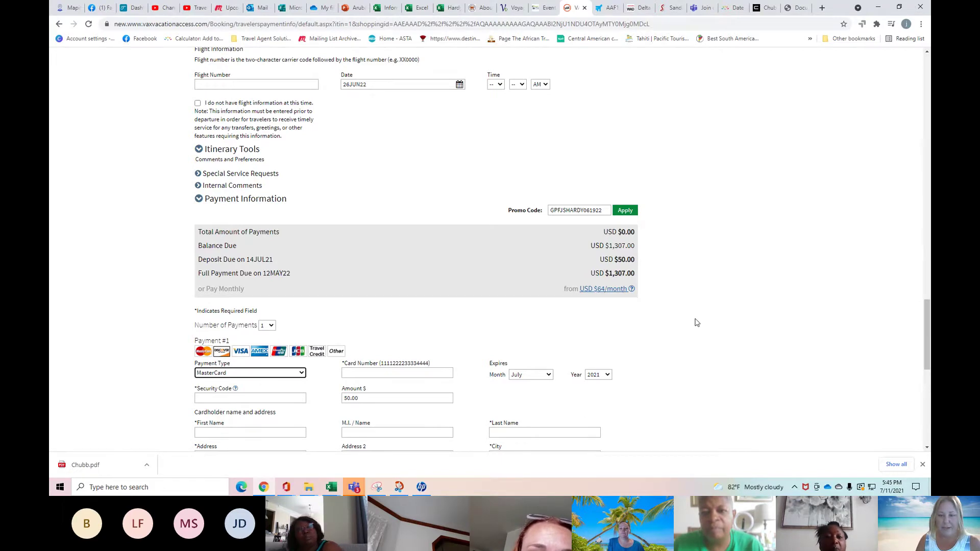
{"action": "scroll", "coordinate": [685, 320], "scroll_direction": "up", "scroll_amount": 1}
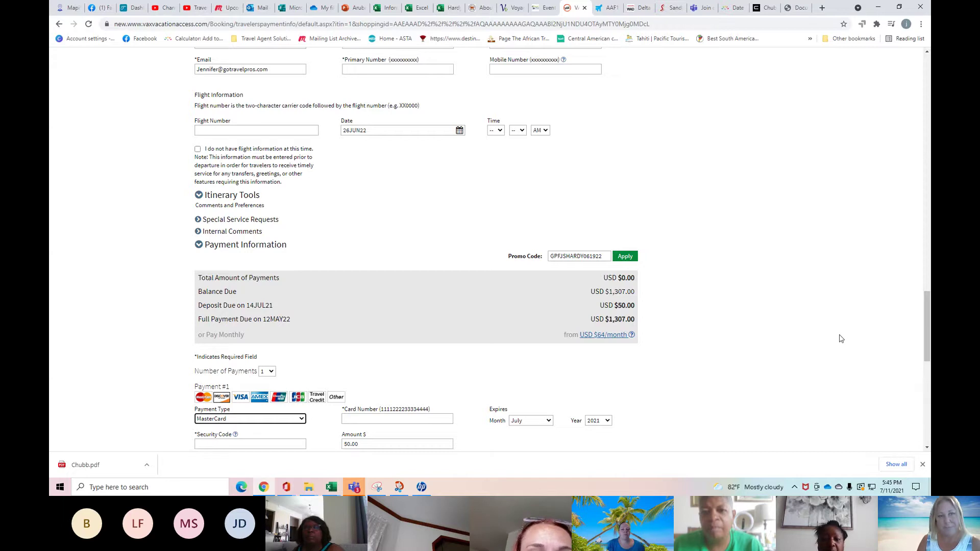
{"action": "scroll", "coordinate": [841, 339], "scroll_direction": "up", "scroll_amount": 5}
{"action": "scroll", "coordinate": [837, 336], "scroll_direction": "up", "scroll_amount": 10}
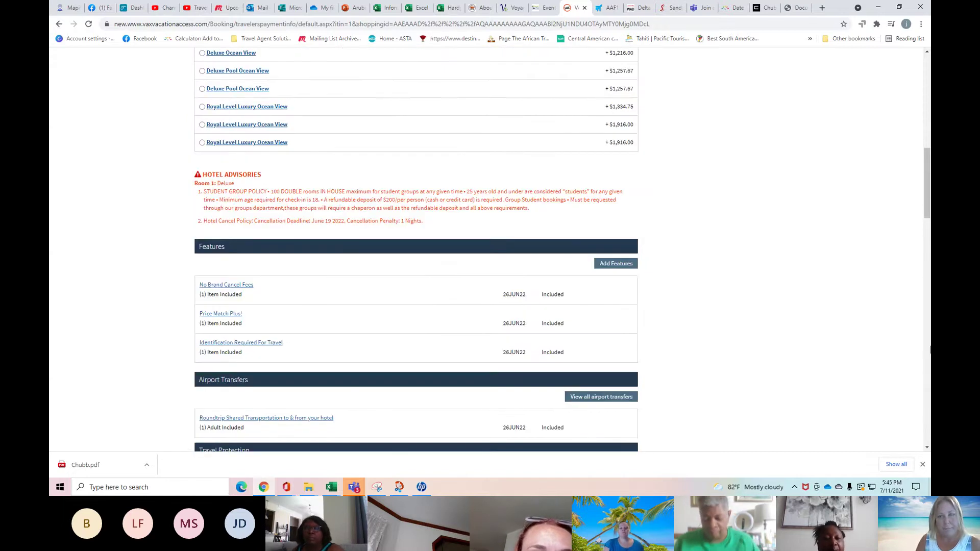
{"action": "left_click_drag", "start_coordinate": [927, 205], "coordinate": [930, 64]}
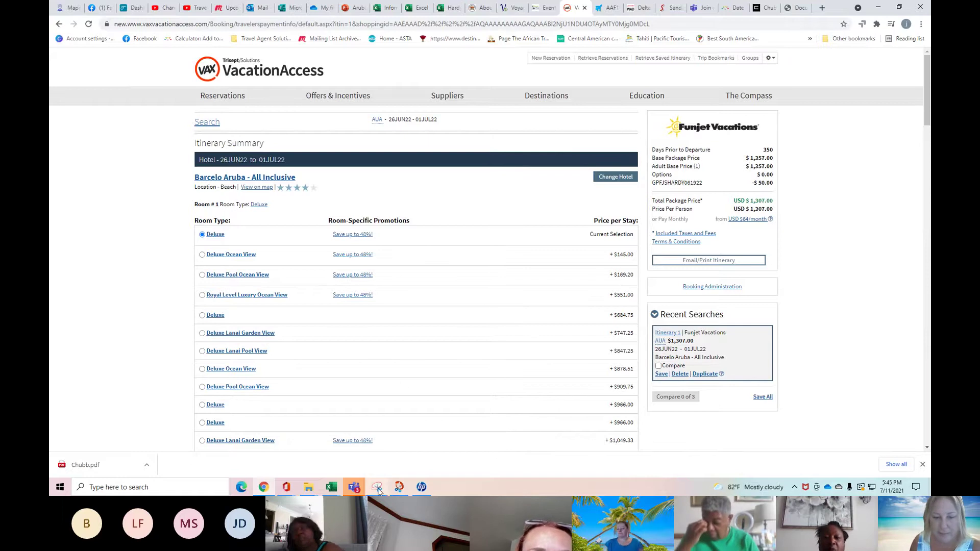
Bring the Teams meeting window forward and stop presenting through the More actions menu.
{"action": "mouse_move", "coordinate": [354, 487]}
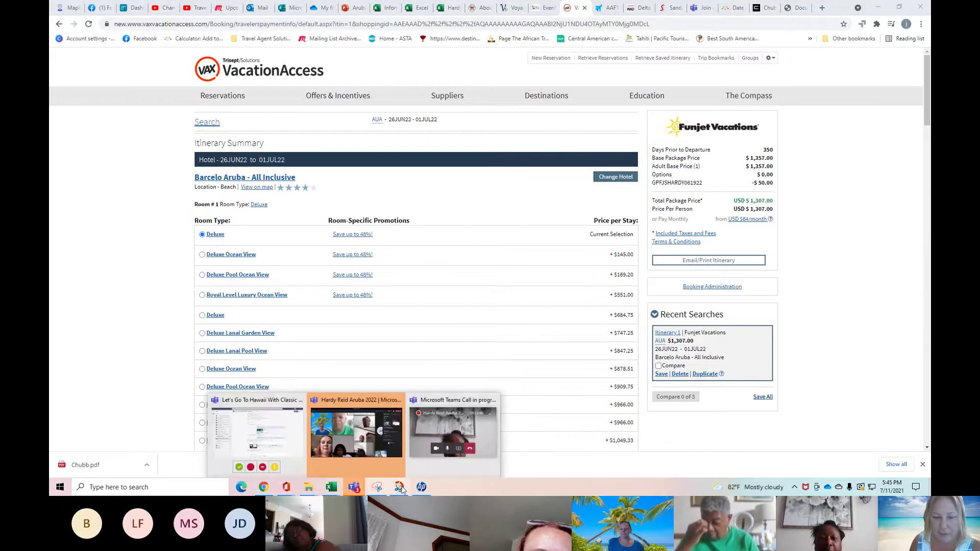
{"action": "left_click", "coordinate": [374, 458]}
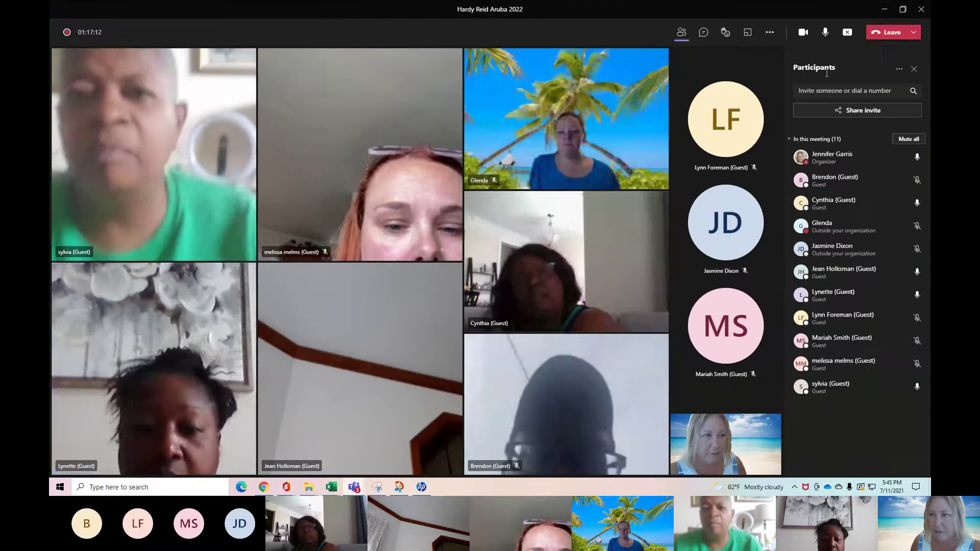
{"action": "left_click", "coordinate": [773, 34]}
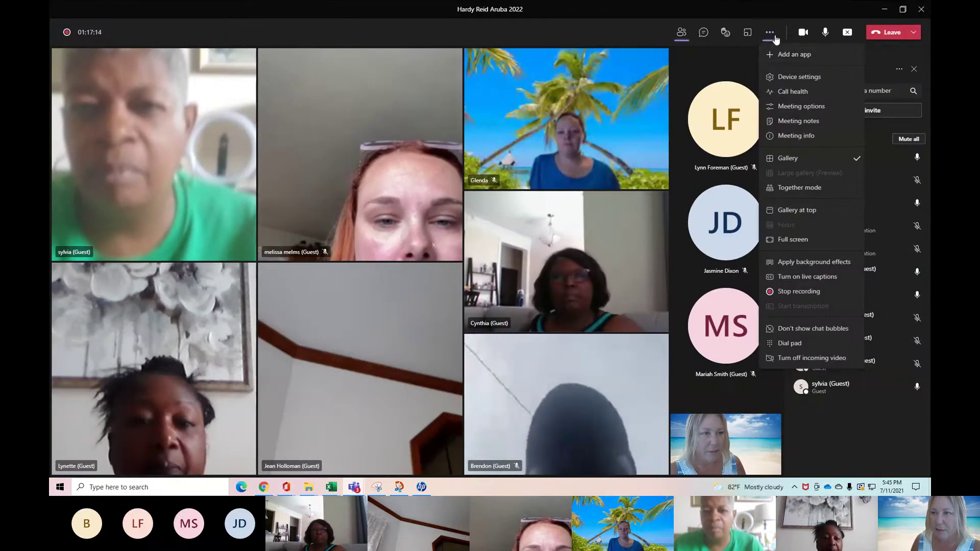
{"action": "left_click", "coordinate": [856, 35]}
{"action": "left_click", "coordinate": [849, 36]}
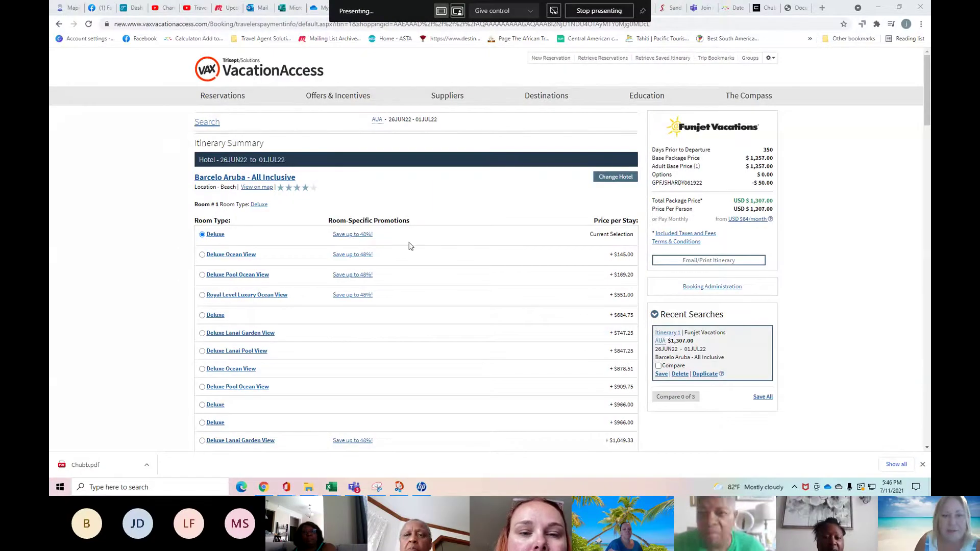
Read the 'Save up to 48%!' promotion details for the Barcelo Aruba itinerary, then close them.
{"action": "left_click", "coordinate": [364, 235]}
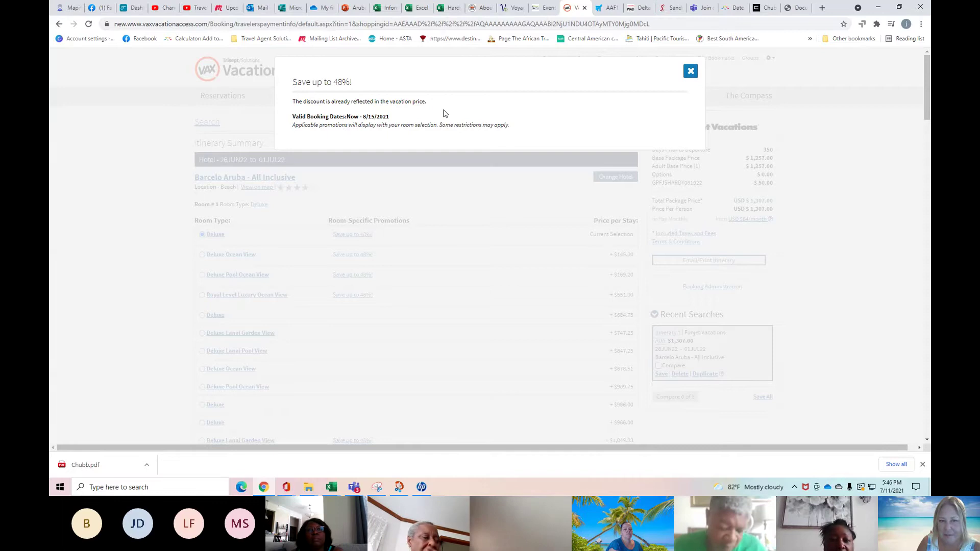
{"action": "left_click", "coordinate": [694, 74]}
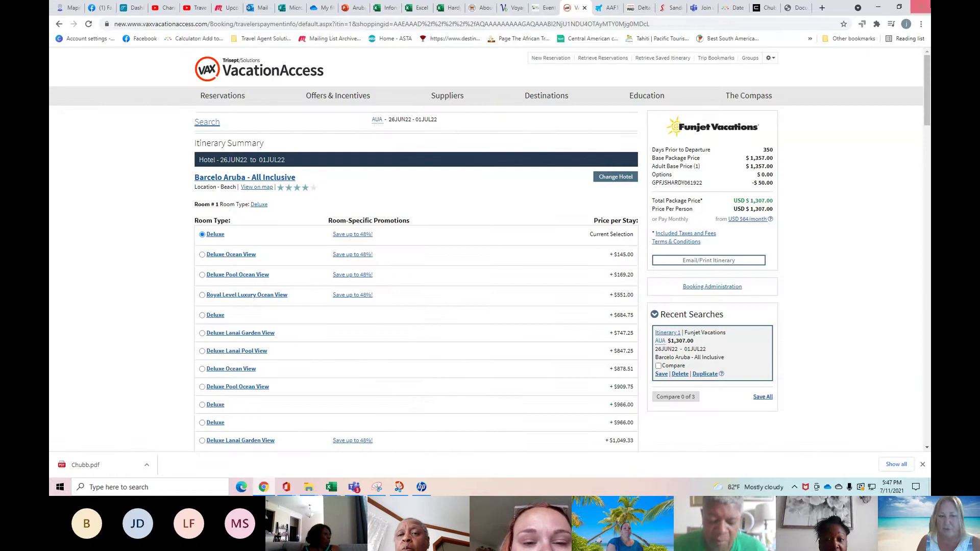
Search Google for 'barcelo aruba pool' in a new tab and open the Barceló Aruba page on barcelo.com.
{"action": "left_click", "coordinate": [823, 8]}
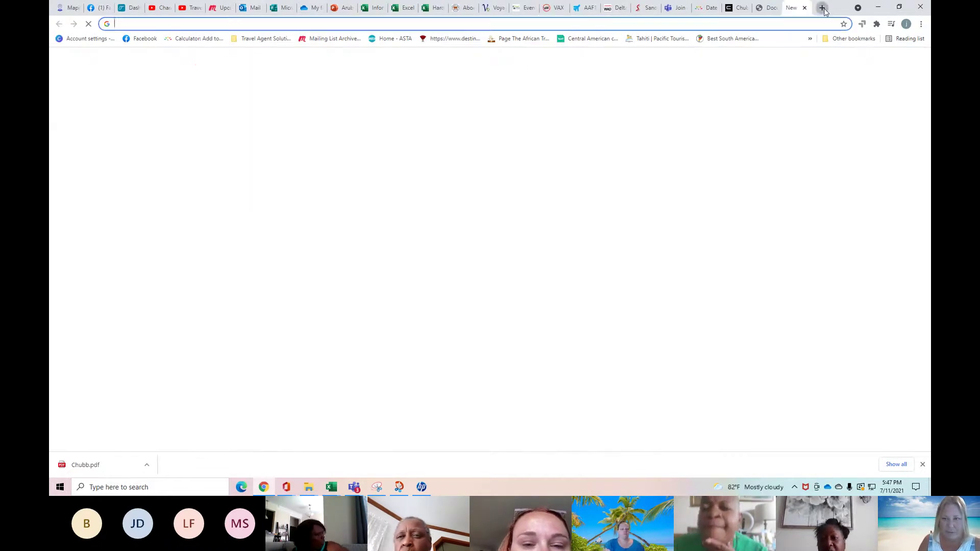
{"action": "type", "text": "ba"}
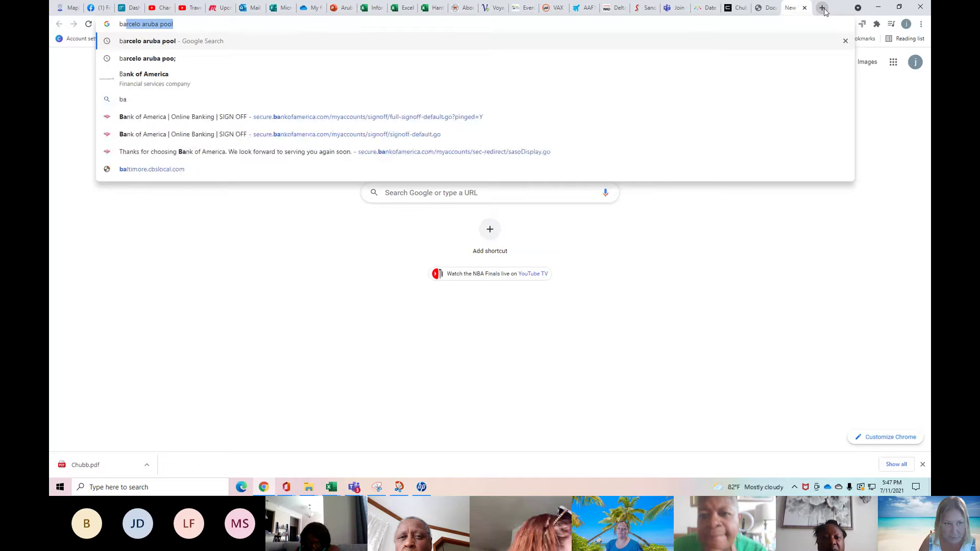
{"action": "key", "text": "Return"}
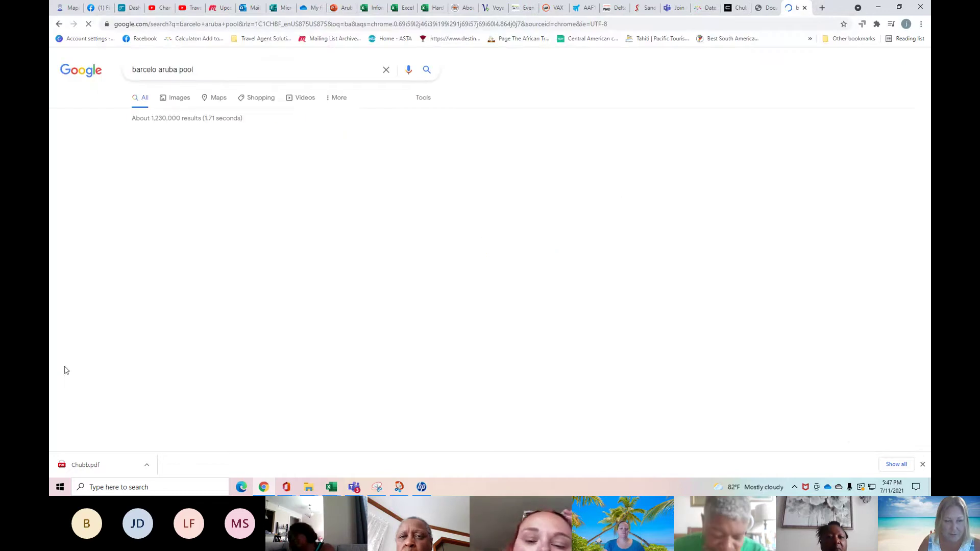
{"action": "scroll", "coordinate": [97, 205], "scroll_direction": "down", "scroll_amount": 6}
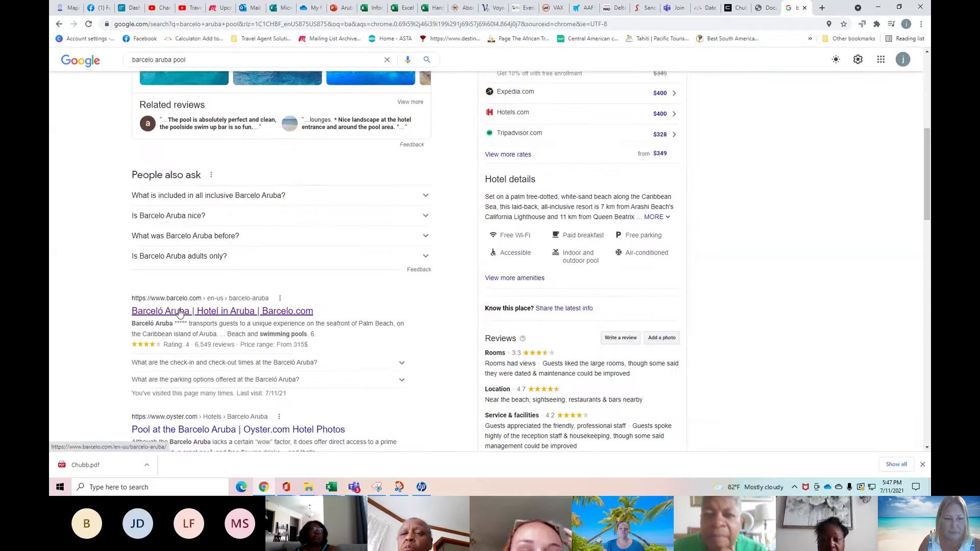
{"action": "left_click", "coordinate": [148, 316]}
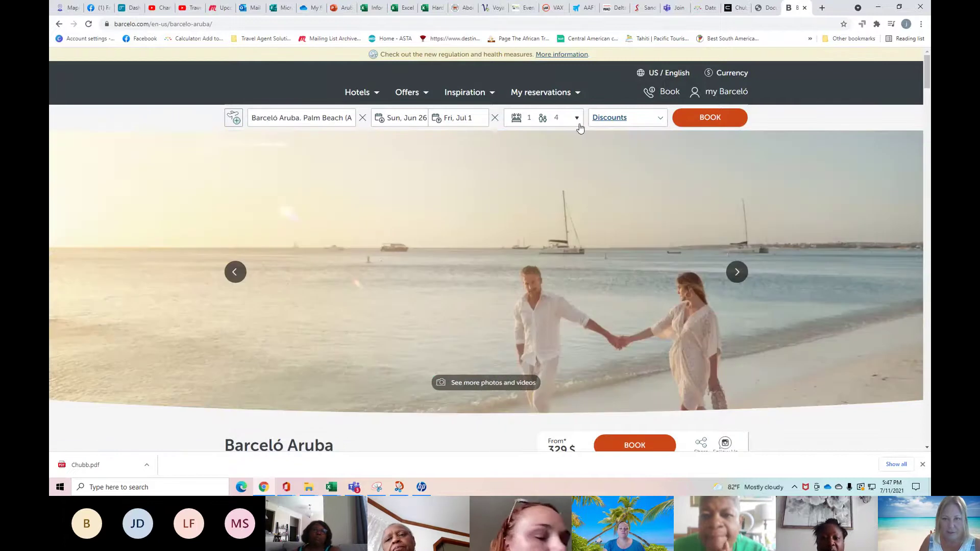
Check the 2 adults, 2 children guest count, read the special discount conditions, and apply the Army discount.
{"action": "left_click", "coordinate": [576, 122]}
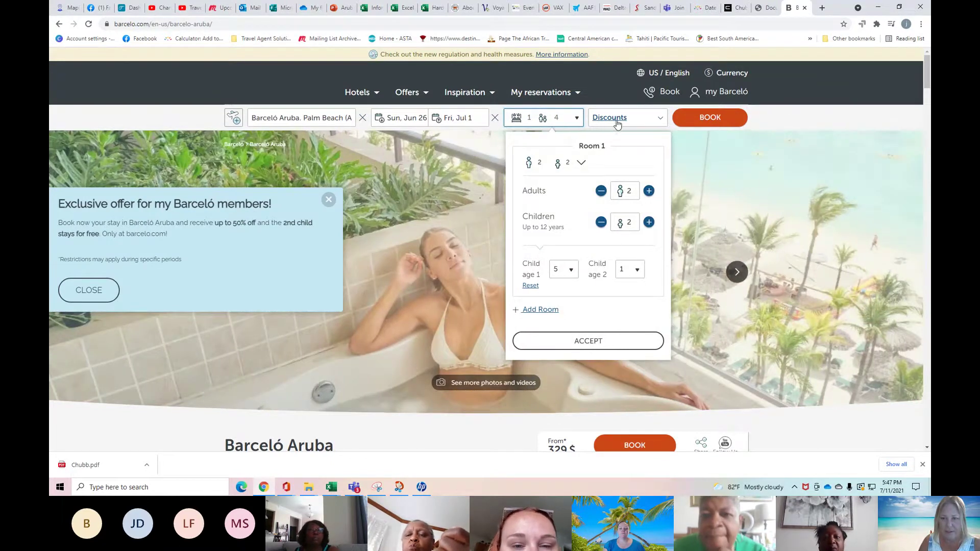
{"action": "left_click", "coordinate": [617, 124]}
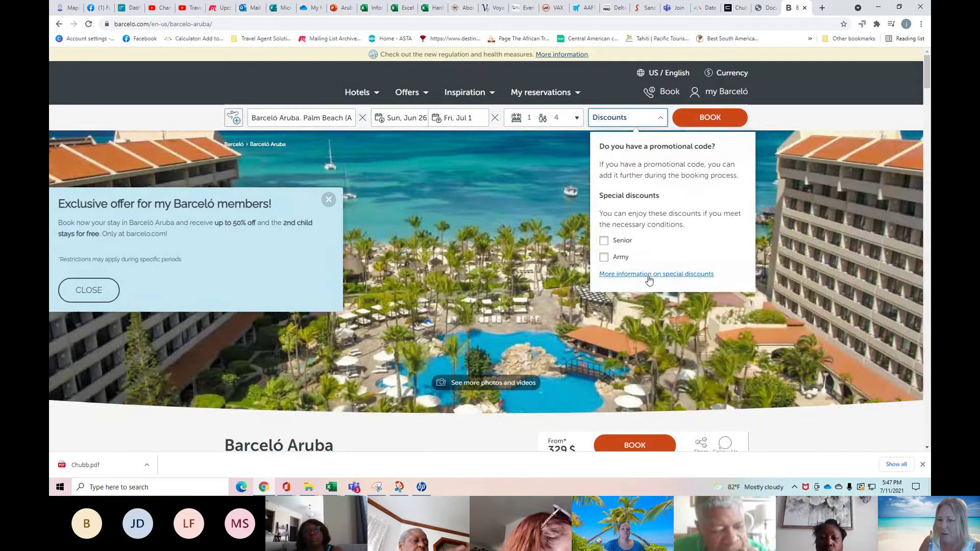
{"action": "left_click", "coordinate": [647, 275]}
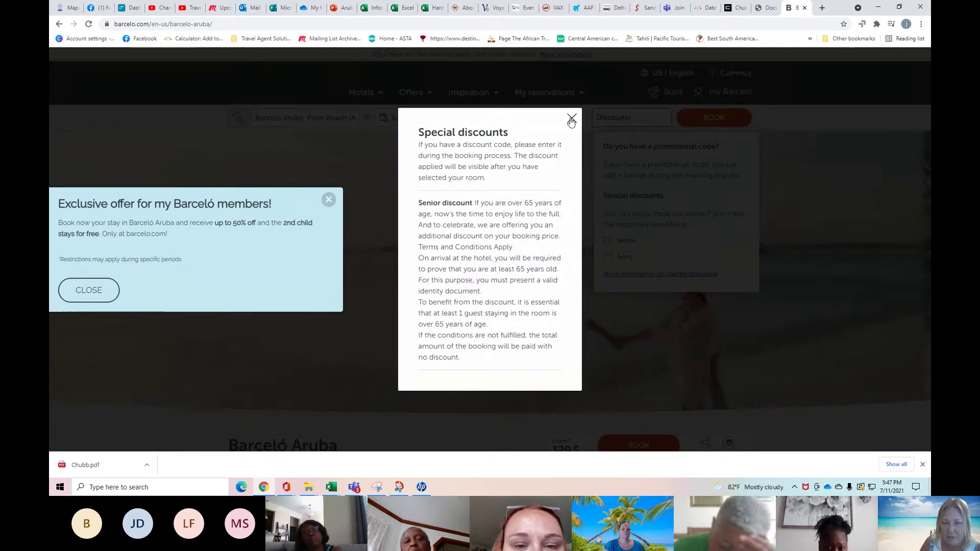
{"action": "left_click", "coordinate": [572, 119]}
{"action": "left_click", "coordinate": [669, 117]}
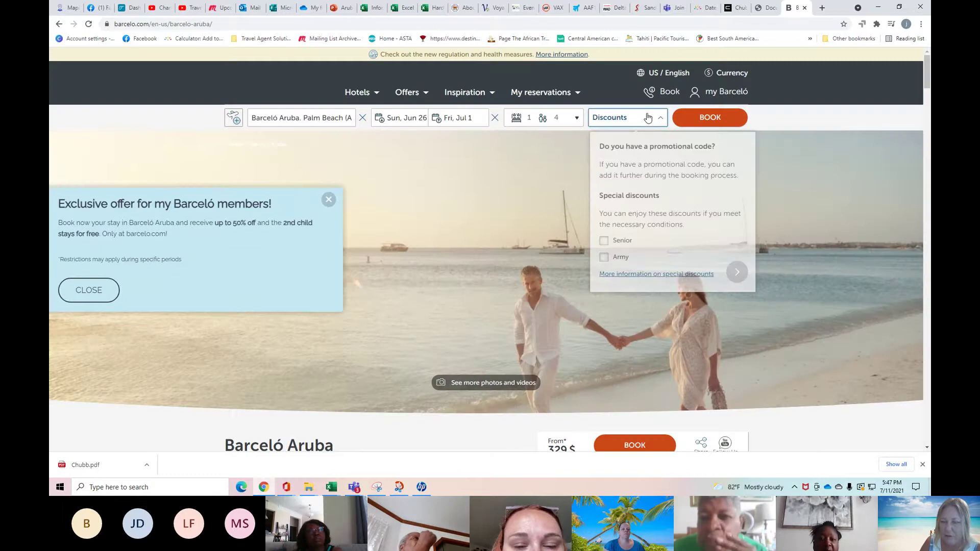
{"action": "left_click", "coordinate": [603, 257]}
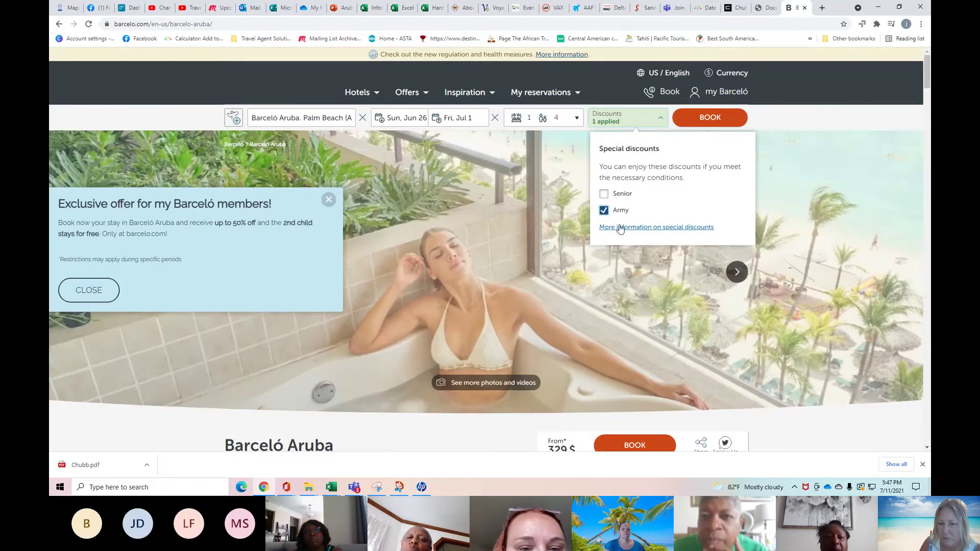
Swap the Army discount for Senior and search rooms for Jun 26–Jul 1.
{"action": "left_click", "coordinate": [620, 227]}
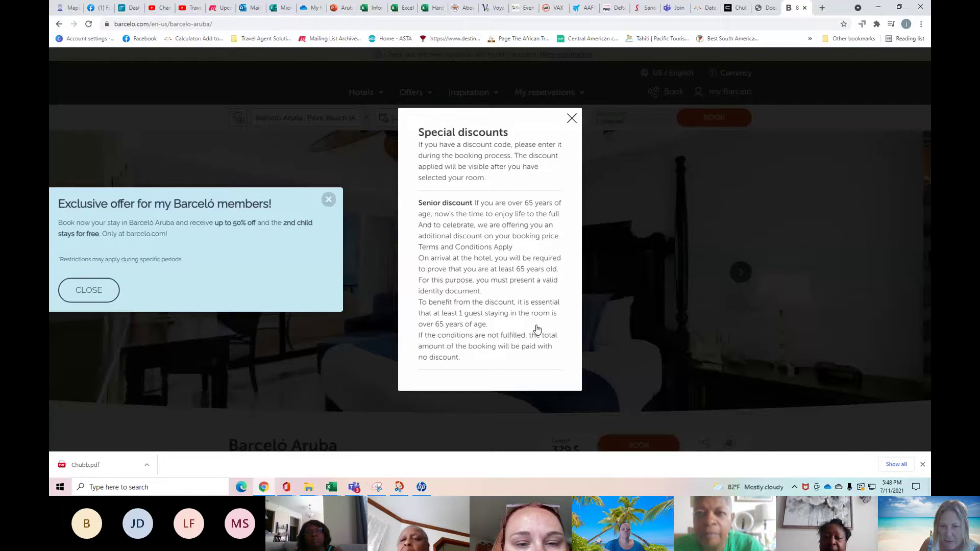
{"action": "left_click", "coordinate": [571, 119]}
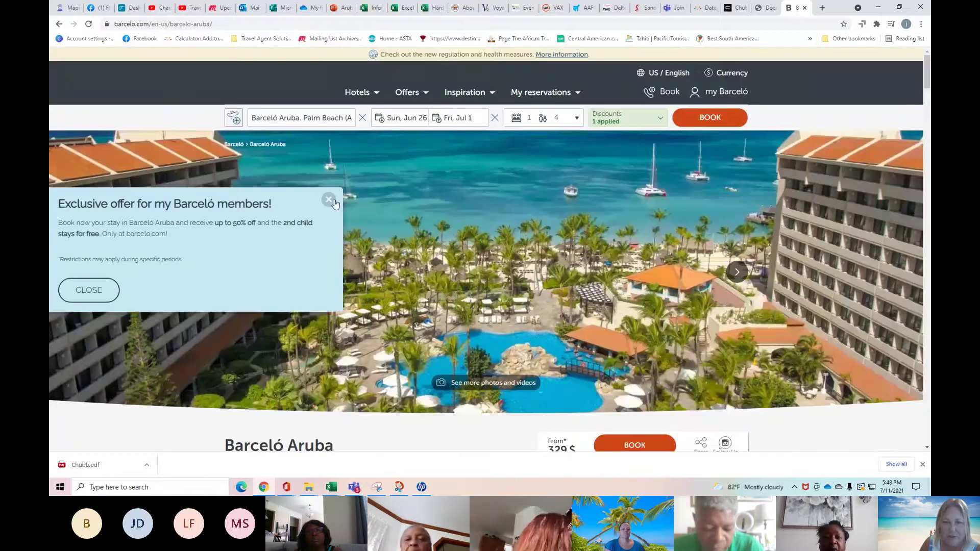
{"action": "left_click", "coordinate": [652, 125]}
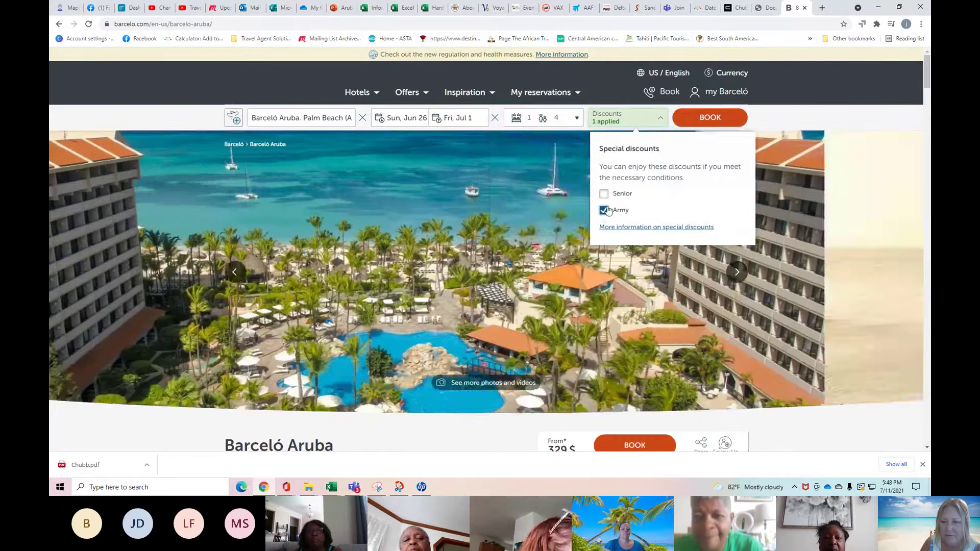
{"action": "left_click", "coordinate": [605, 210]}
{"action": "left_click", "coordinate": [604, 241]}
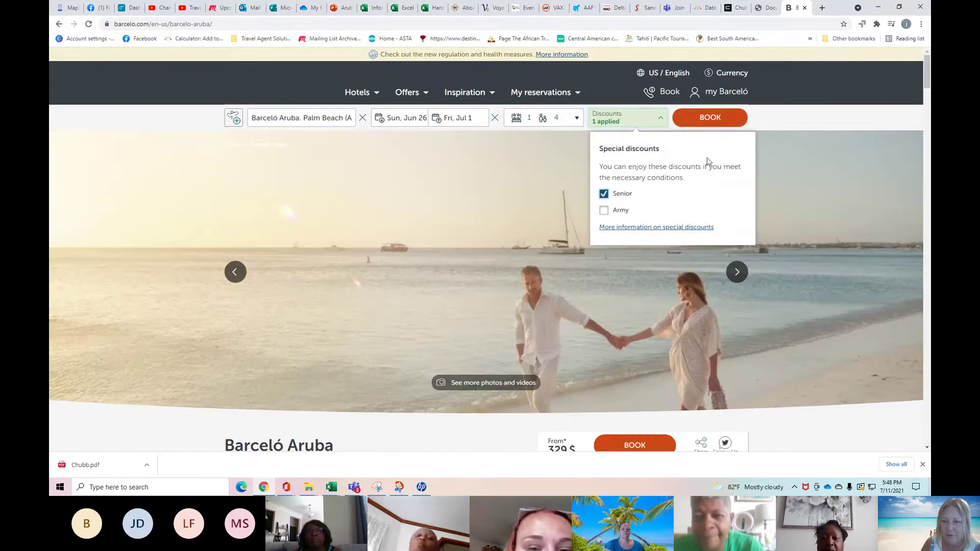
{"action": "left_click", "coordinate": [703, 119]}
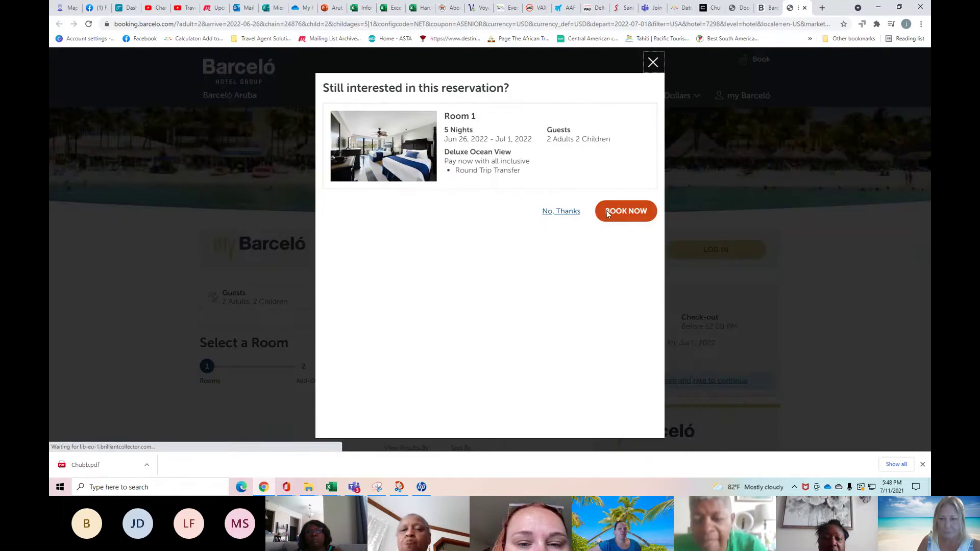
Dismiss the reservation reminder and scroll to the Deluxe room's $412 My Barceló rate.
{"action": "left_click", "coordinate": [561, 211]}
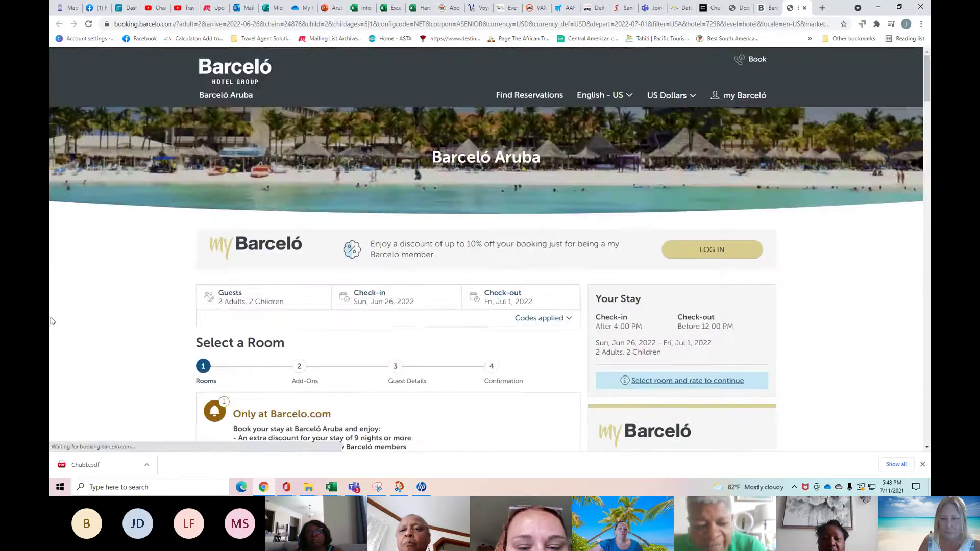
{"action": "scroll", "coordinate": [71, 307], "scroll_direction": "down", "scroll_amount": 3}
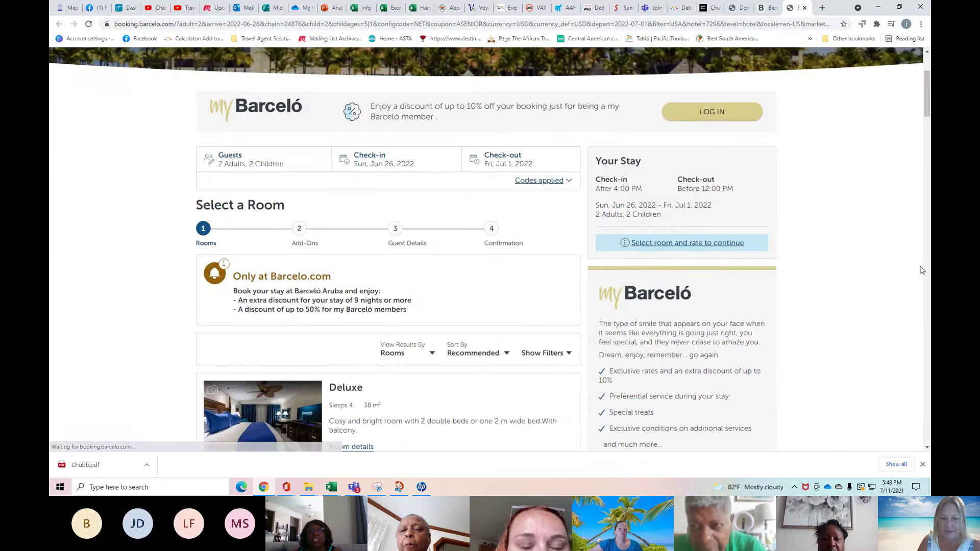
{"action": "scroll", "coordinate": [103, 323], "scroll_direction": "down", "scroll_amount": 7}
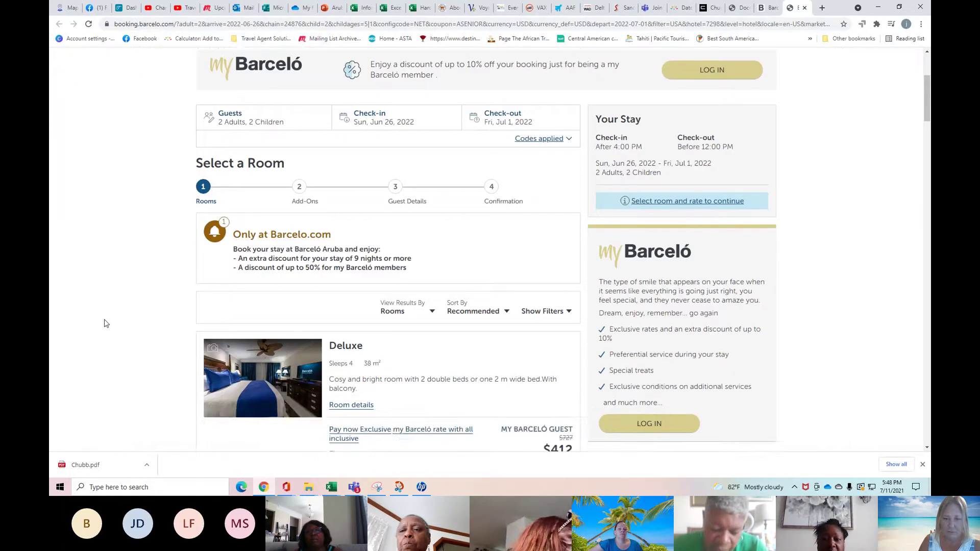